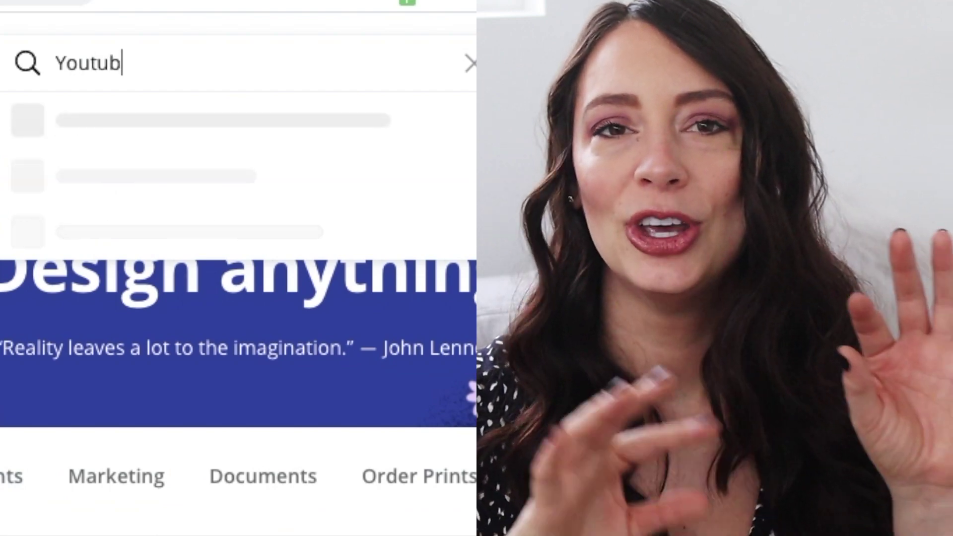
Step: Search 'YouTube Thumbnail' templates and open the Blue Dynamic Fitness one with the meditating woman
type("mbnai")
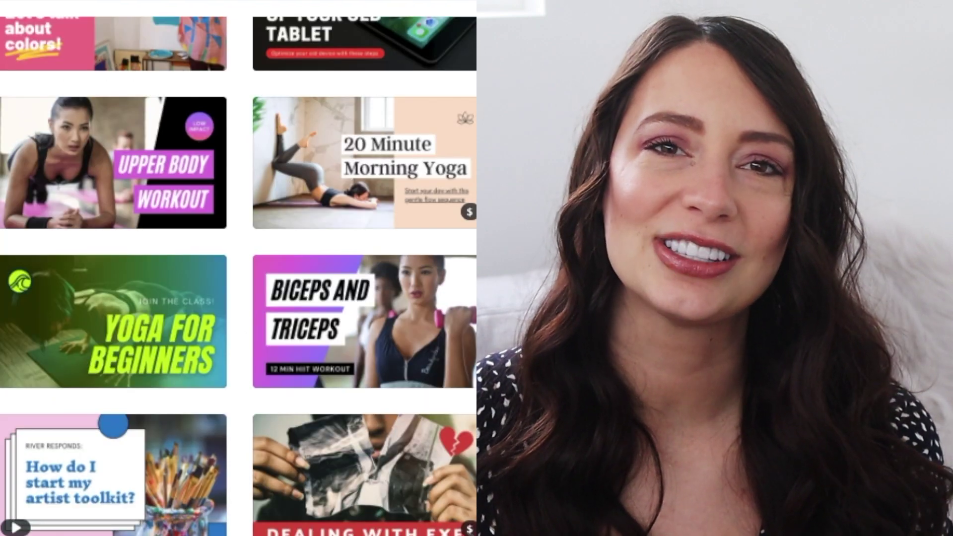
scroll(238, 276, "down", 3)
scroll(238, 276, "down", 3)
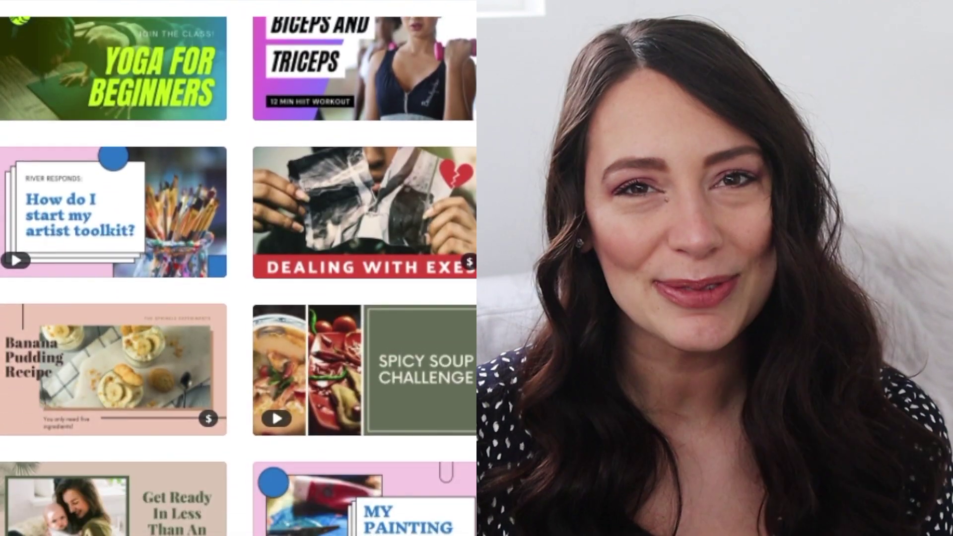
scroll(239, 276, "down", 6)
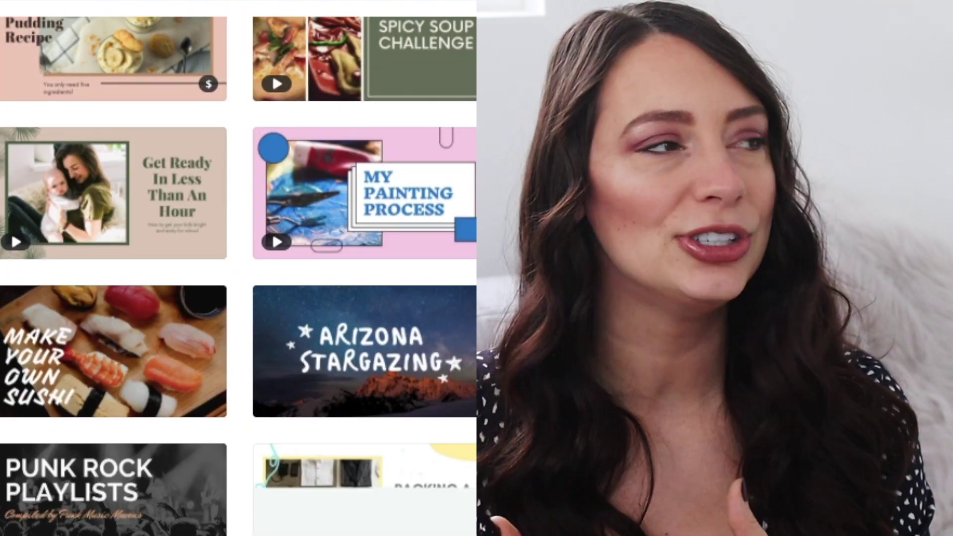
scroll(238, 276, "down", 7)
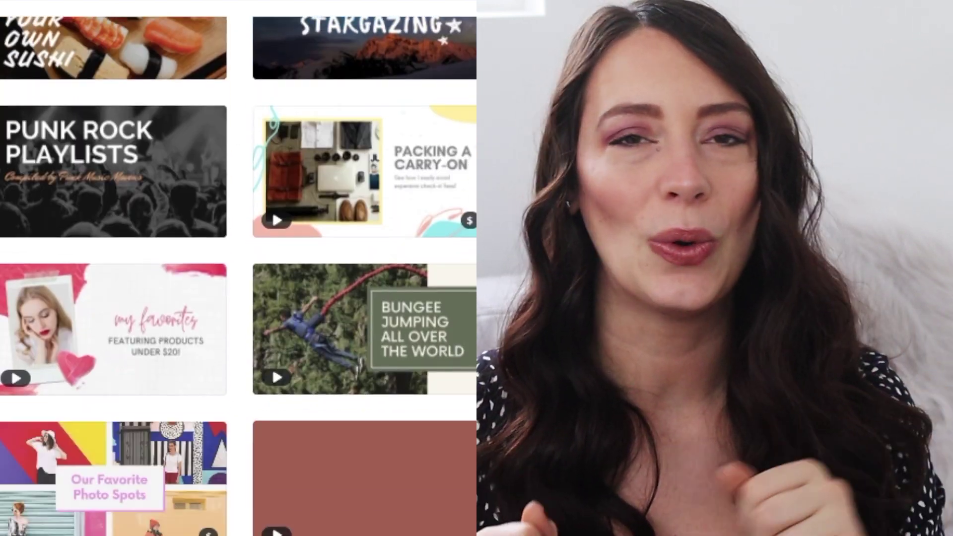
scroll(238, 276, "down", 7)
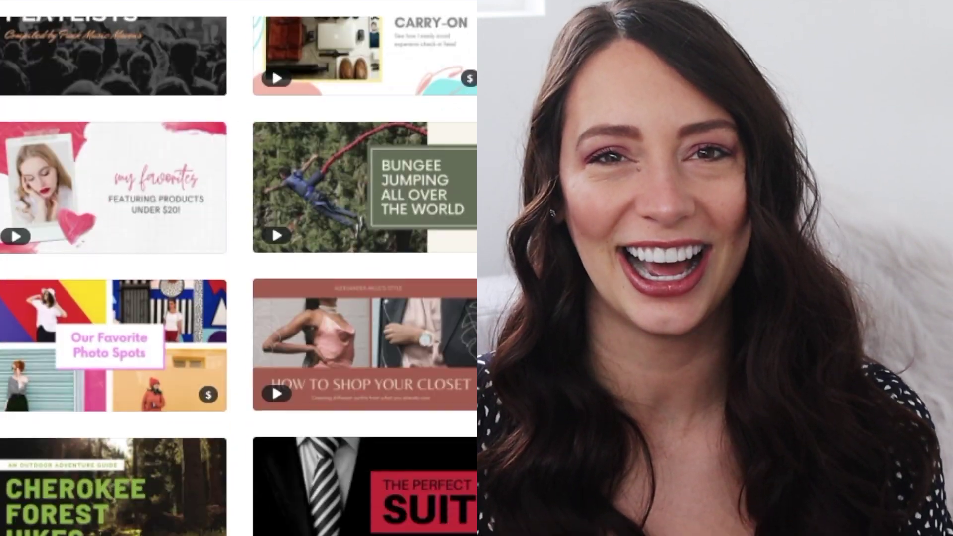
scroll(239, 276, "up", 9)
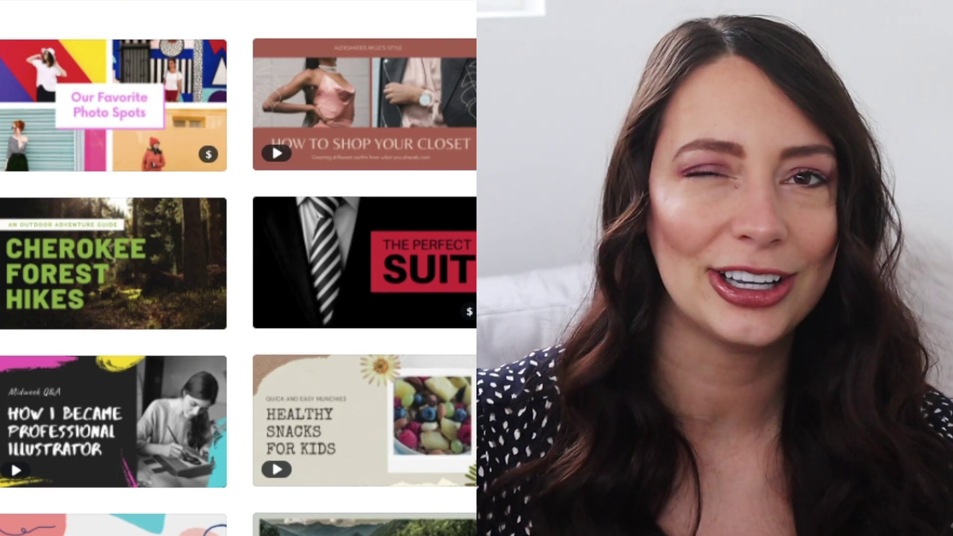
scroll(238, 276, "up", 10)
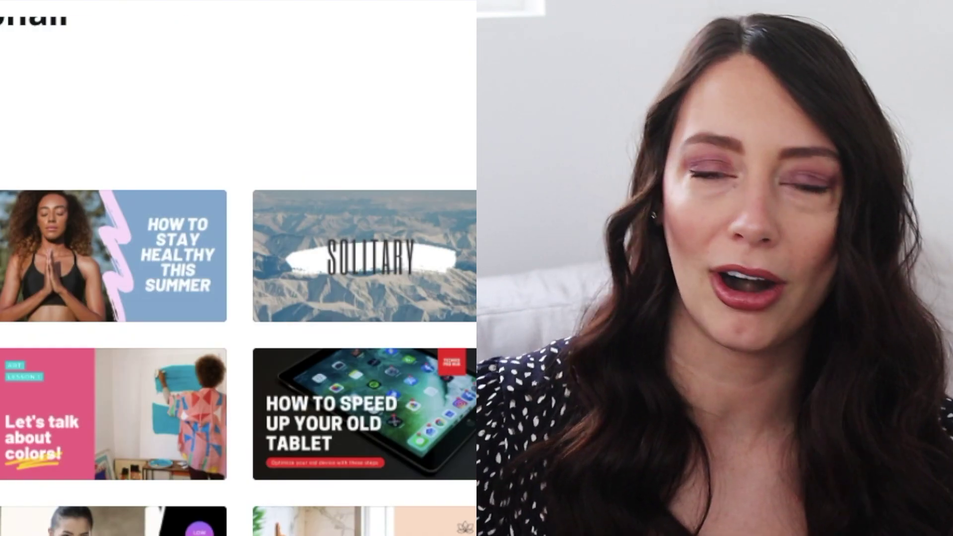
scroll(97, 246, "up", 1)
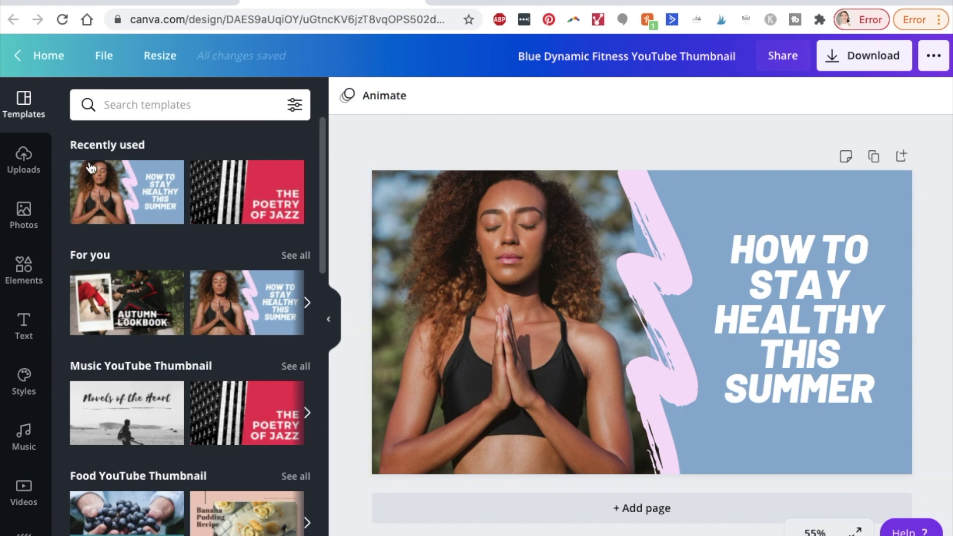
Step: Search the Photos library for 'plant', browse the results, then clear the search
left_click(23, 211)
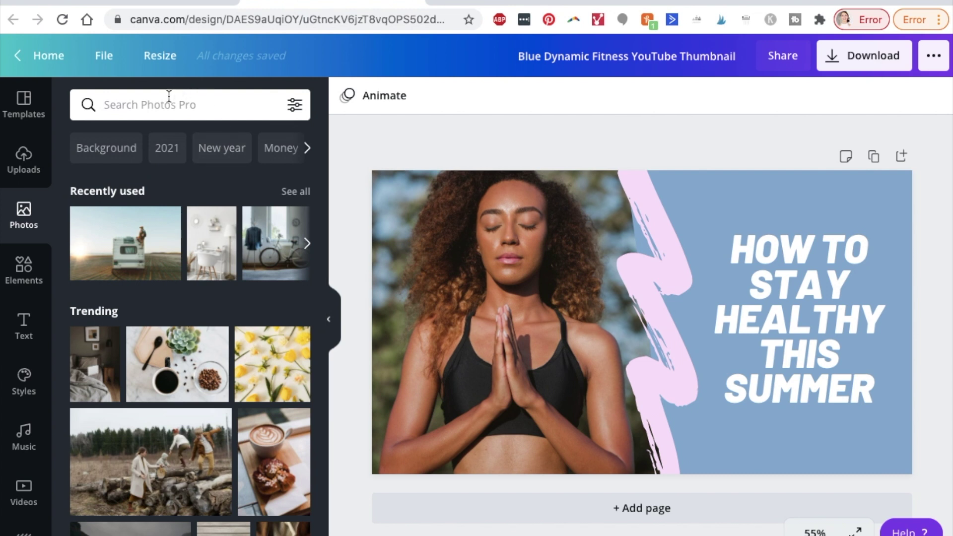
left_click(132, 106)
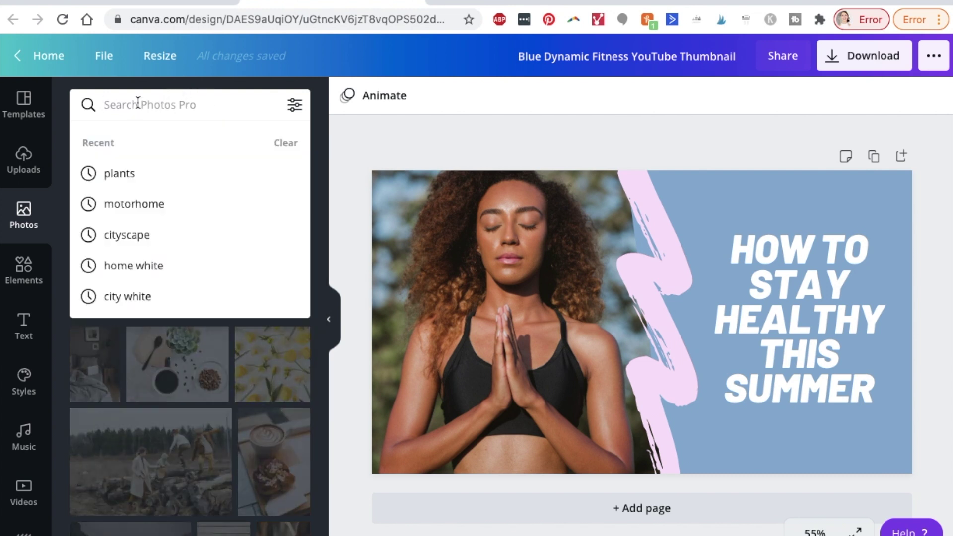
type("plant")
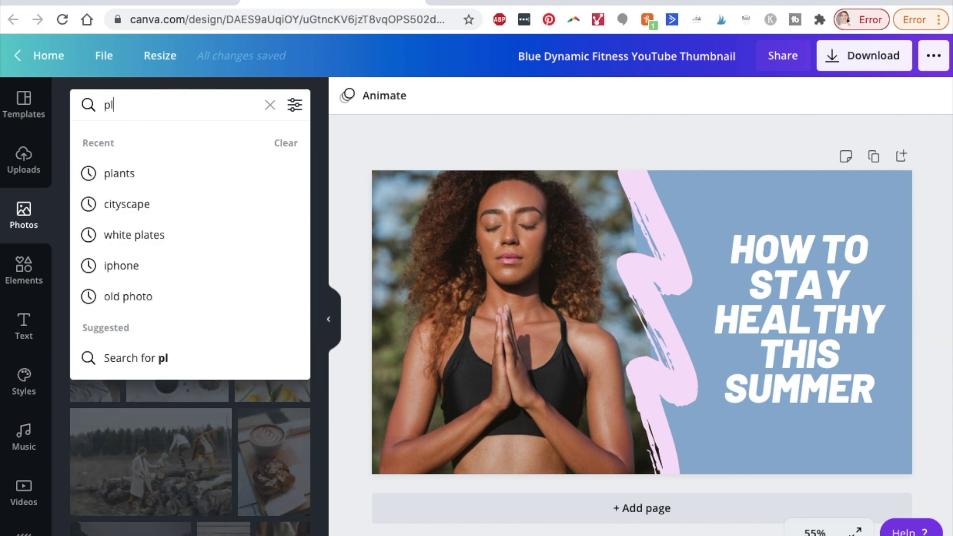
key("Return")
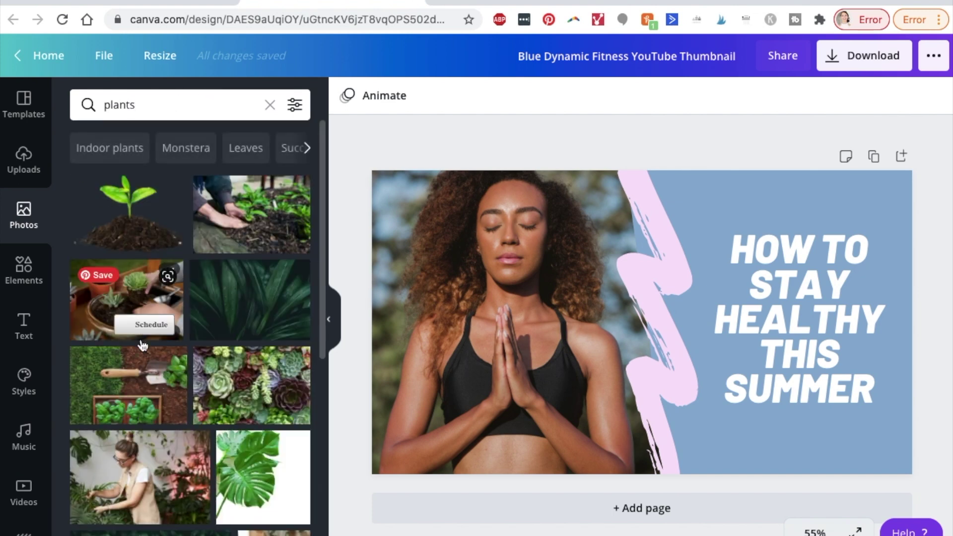
scroll(141, 341, "down", 10)
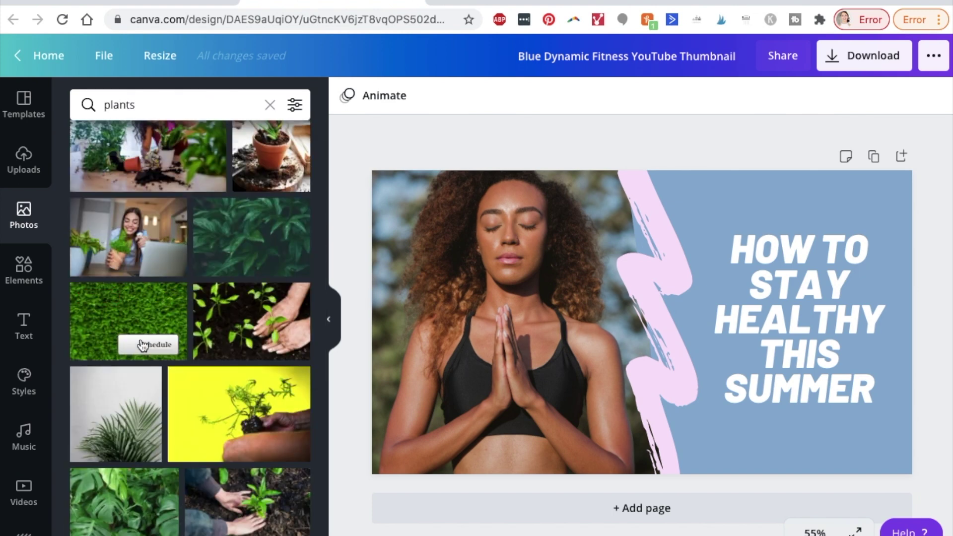
left_click(269, 104)
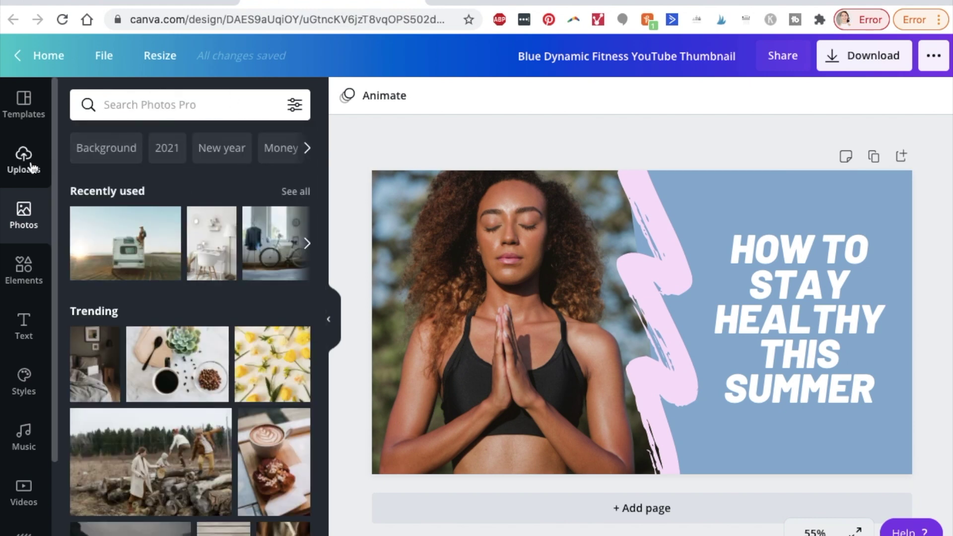
Step: Show the Uploads images and scroll to the black-and-white photos
left_click(24, 160)
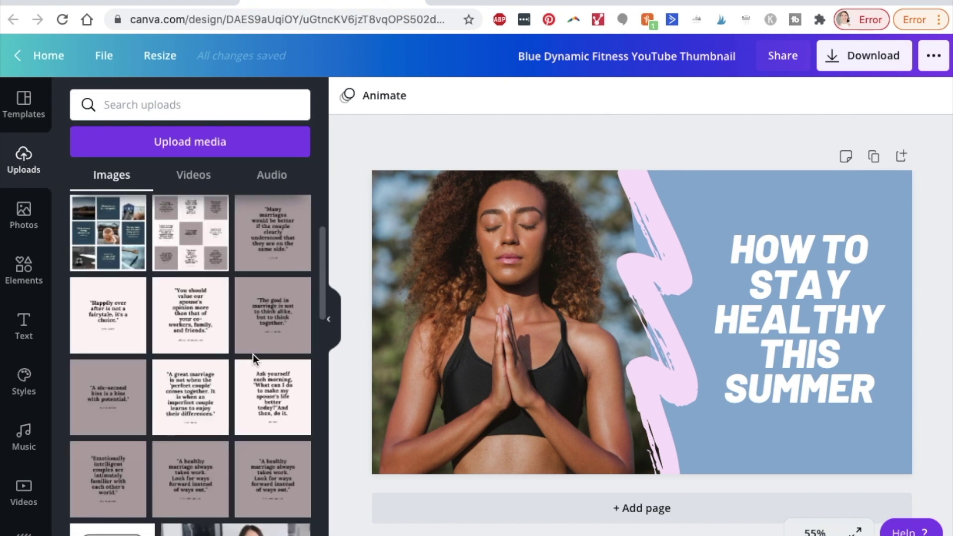
scroll(252, 353, "down", 3)
scroll(252, 353, "down", 7)
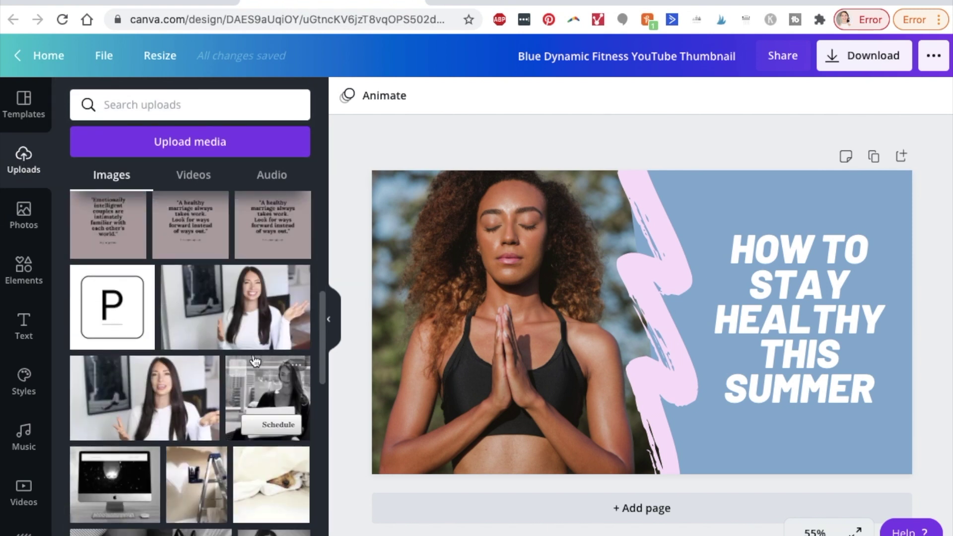
scroll(253, 357, "down", 8)
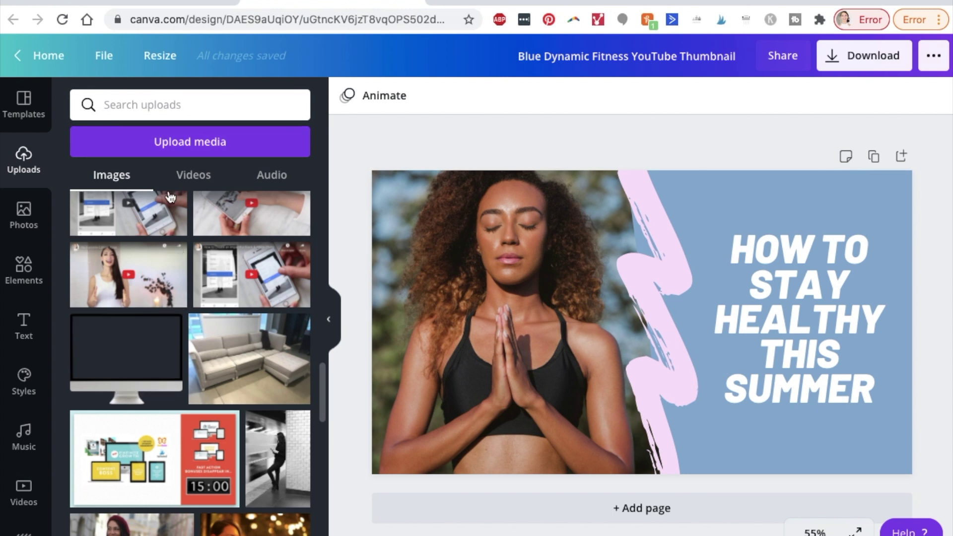
scroll(169, 197, "up", 6)
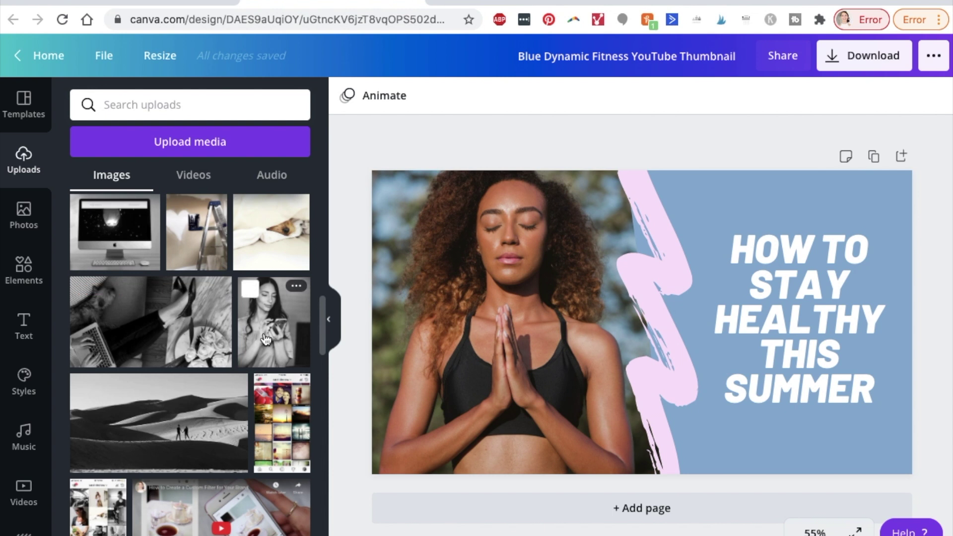
Step: Swap the fitness photo for the black-and-white woman-on-phone photo and delete the extra copy
left_click_drag(266, 339, 461, 341)
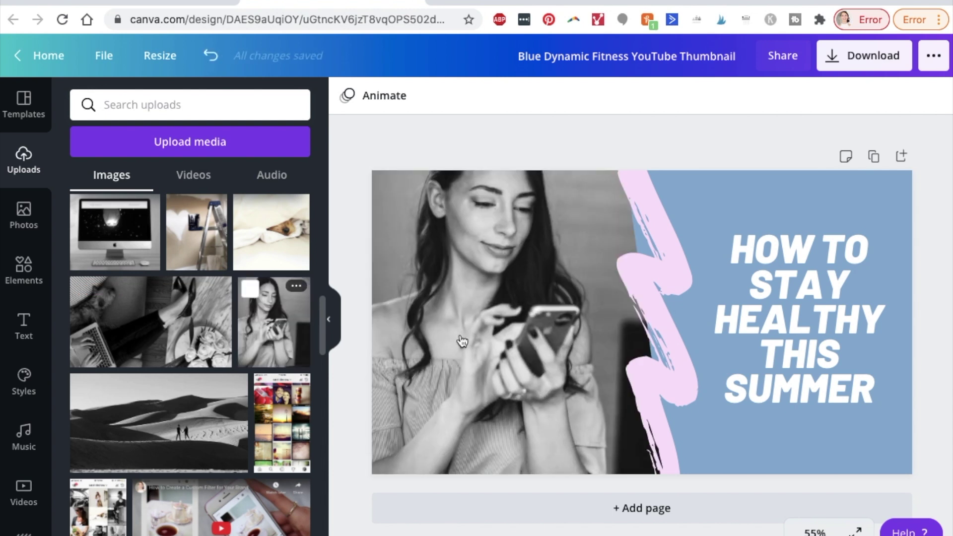
left_click(259, 342)
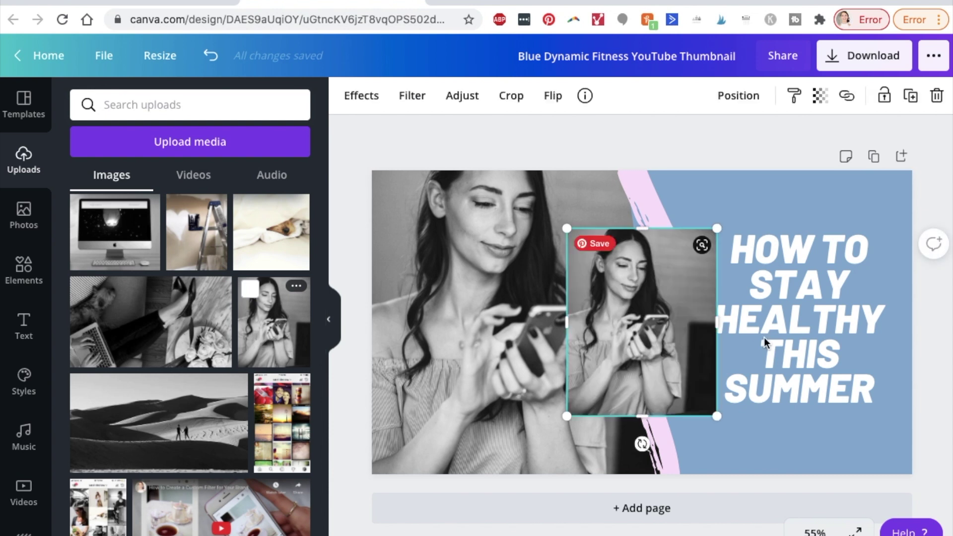
left_click_drag(621, 341, 568, 330)
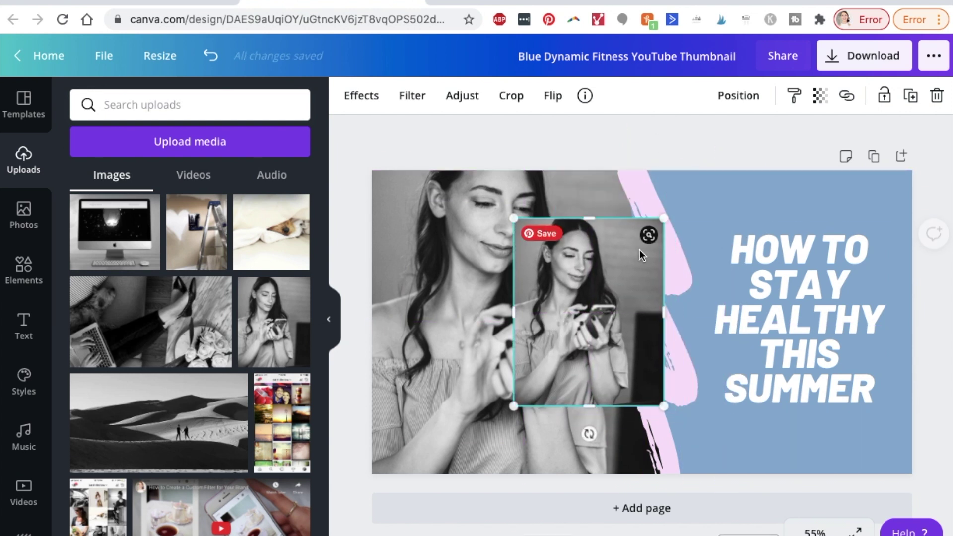
left_click_drag(681, 210, 630, 261)
left_click_drag(583, 314, 595, 282)
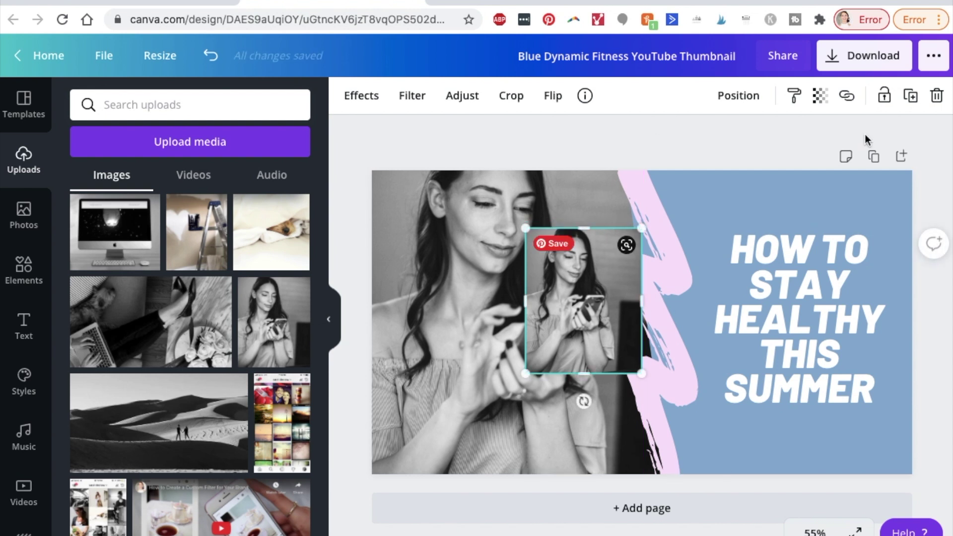
left_click(936, 97)
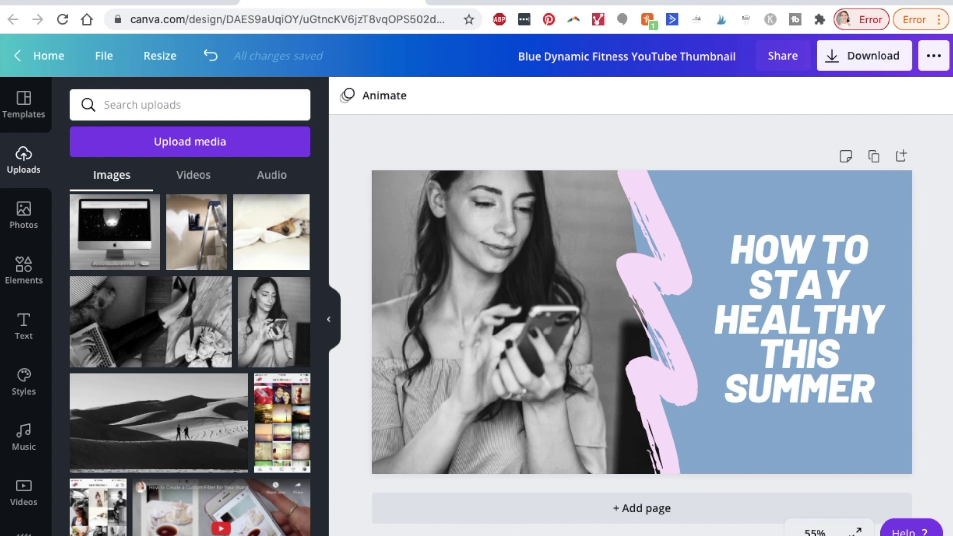
Step: Enlarge the woman photo inside its crop frame and shift it down to show her head
double_click(505, 250)
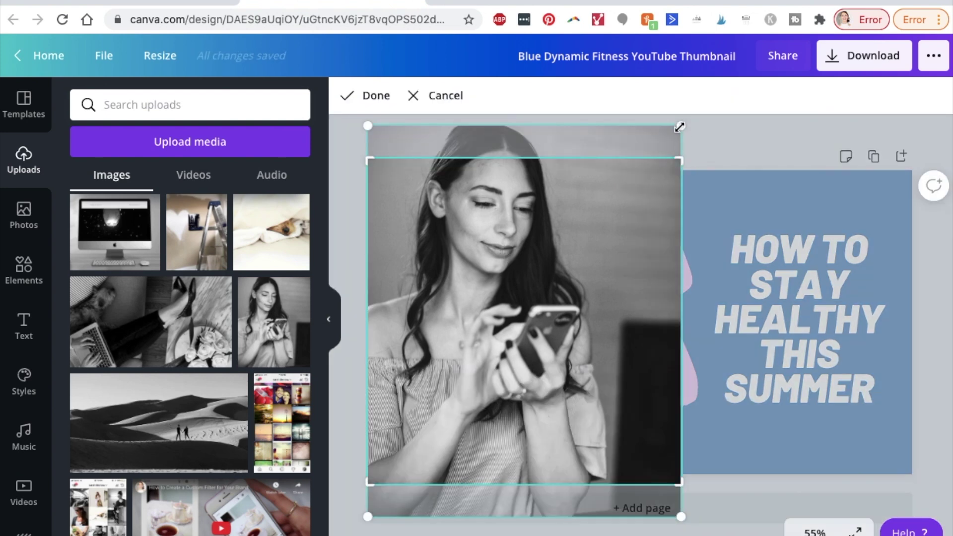
left_click_drag(680, 127, 719, 131)
left_click_drag(500, 241, 493, 345)
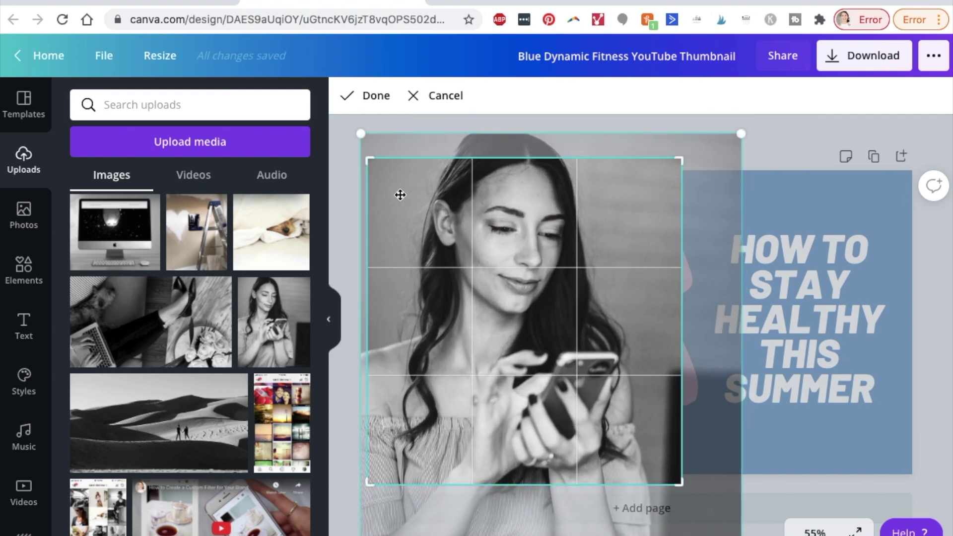
left_click(377, 96)
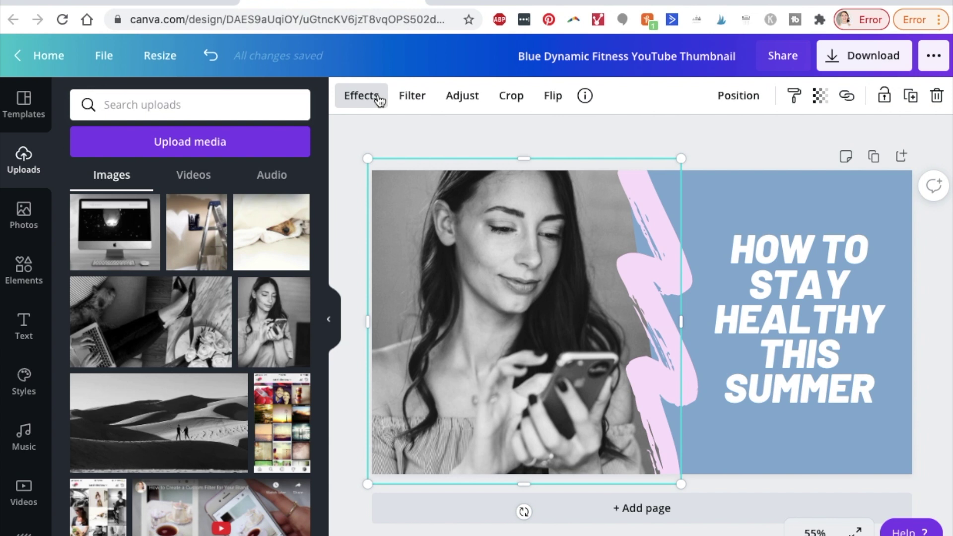
left_click(692, 137)
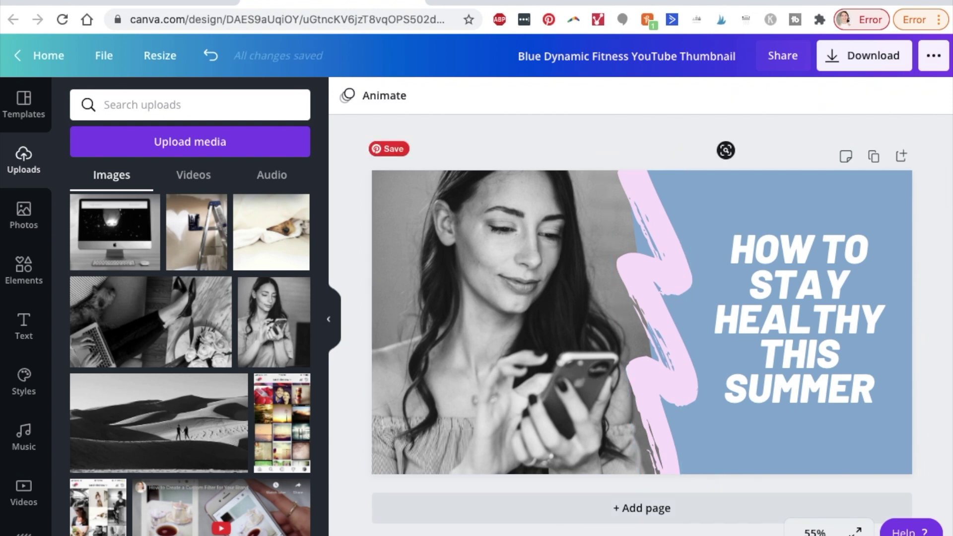
Step: Widen the woman photo's crop further to the right behind the pink stroke
left_click(520, 273)
double_click(520, 273)
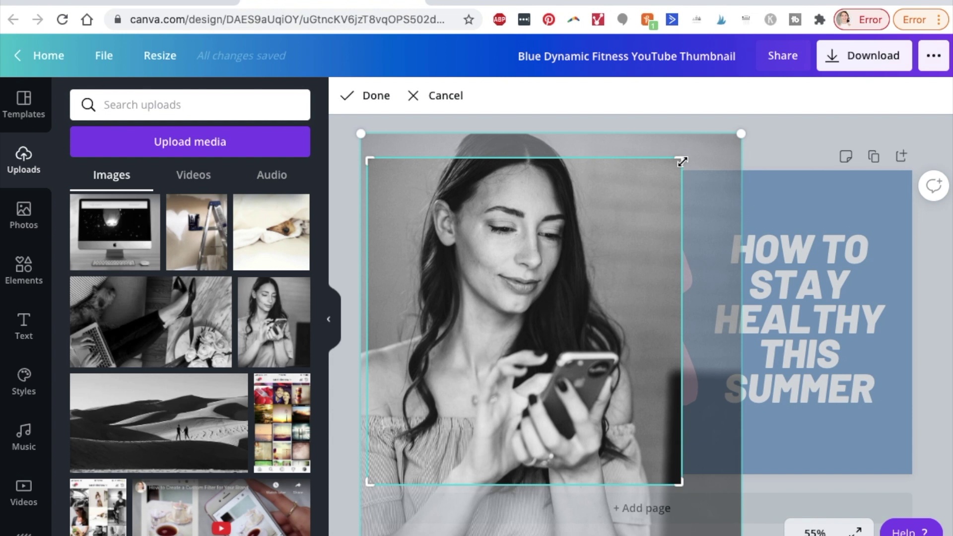
left_click_drag(680, 161, 740, 162)
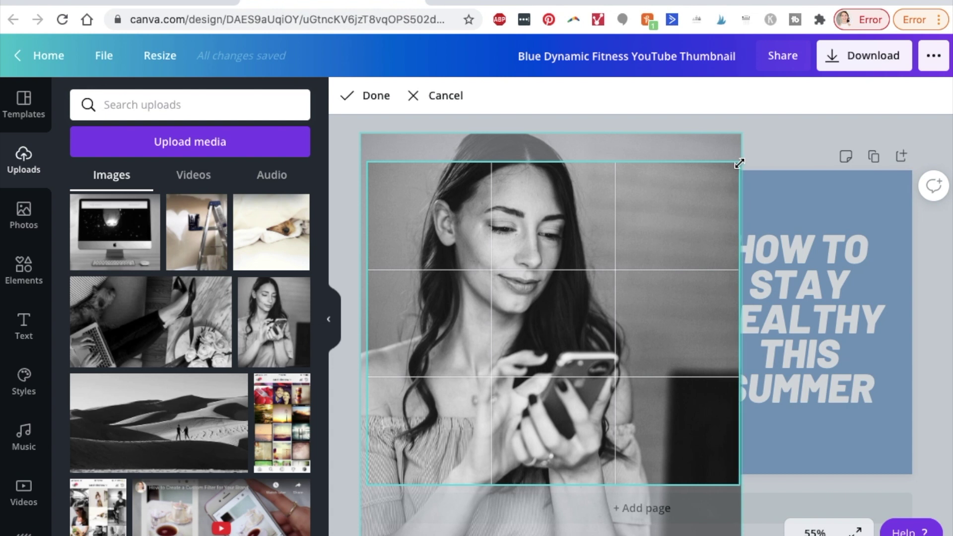
left_click_drag(739, 163, 740, 163)
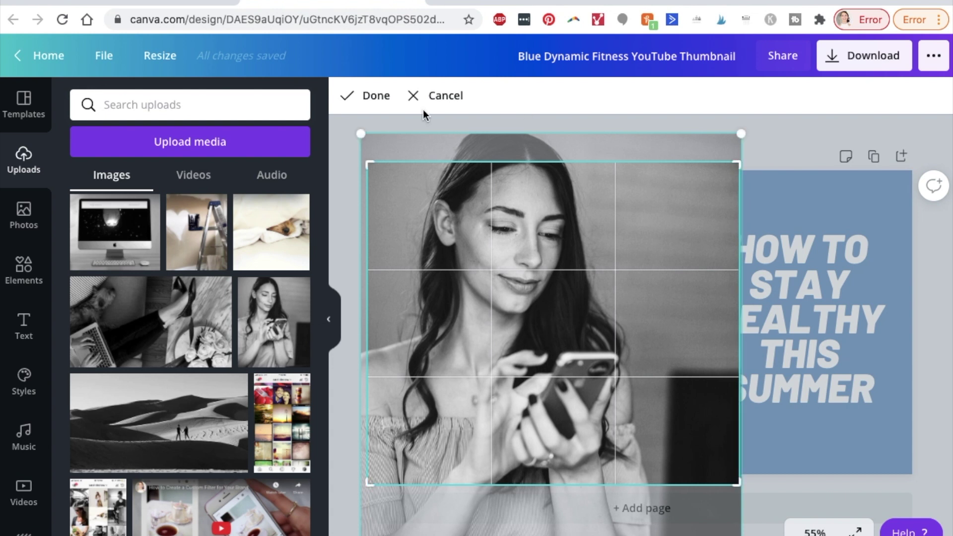
left_click(351, 108)
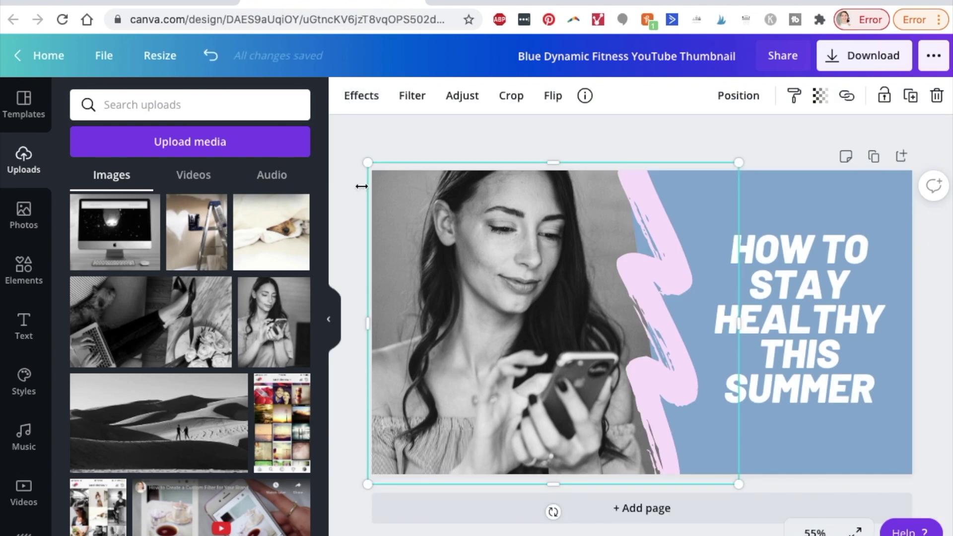
left_click(773, 197)
left_click_drag(773, 196, 835, 196)
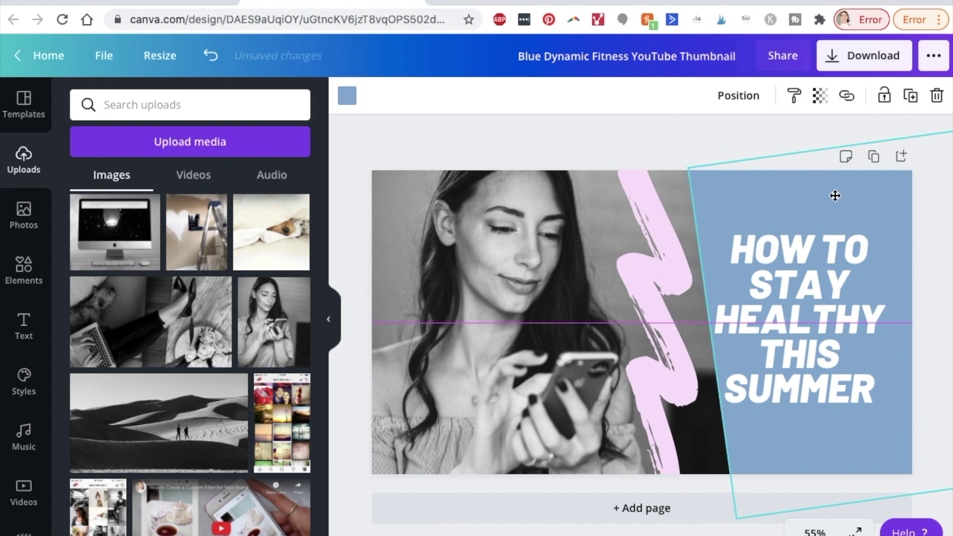
left_click(660, 275)
left_click_drag(652, 281, 699, 279)
left_click(558, 130)
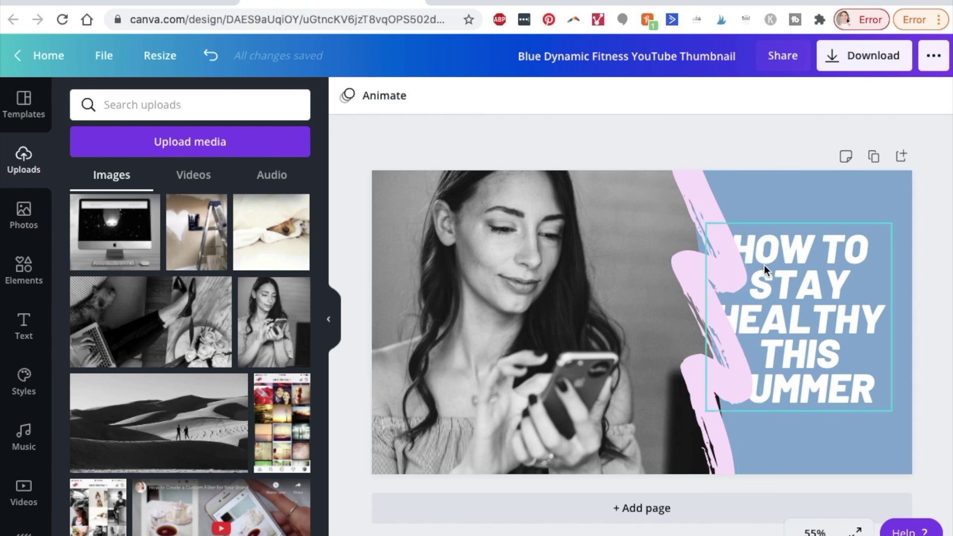
key("ctrl+z")
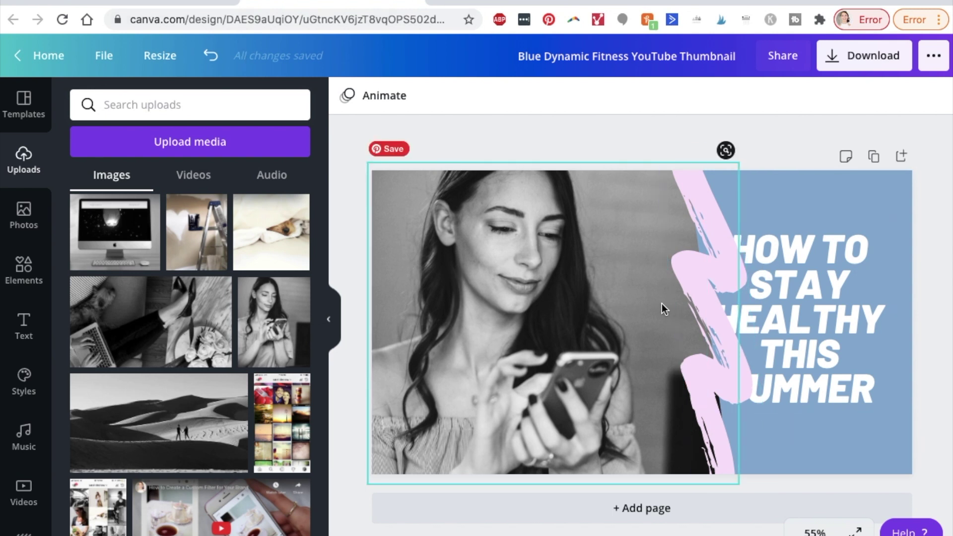
left_click(209, 58)
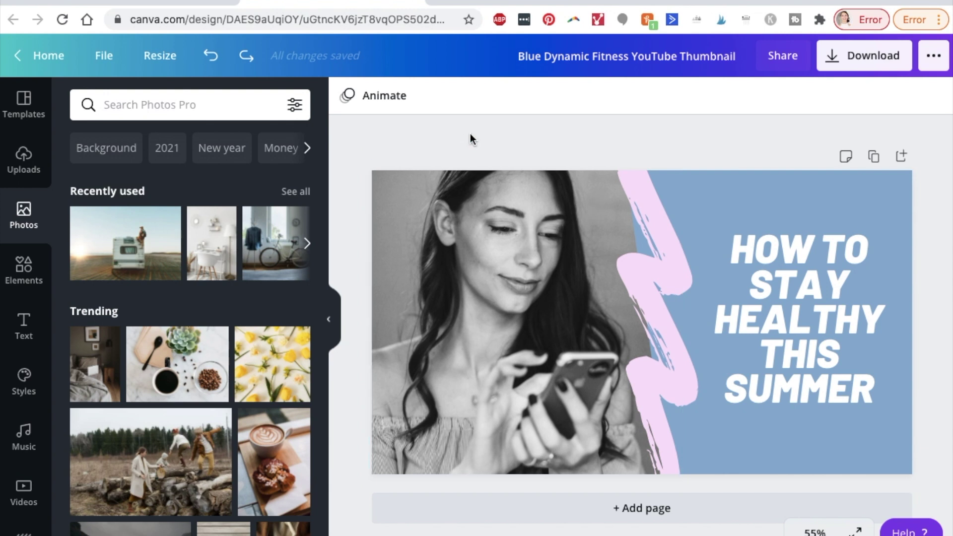
Step: Remove the woman photo's background with the Background Remover effect
left_click(482, 224)
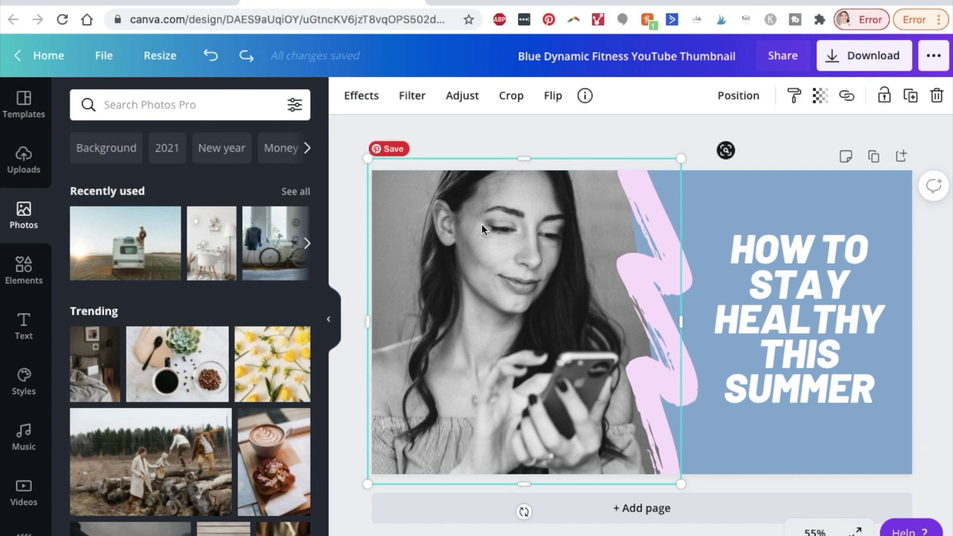
left_click(359, 99)
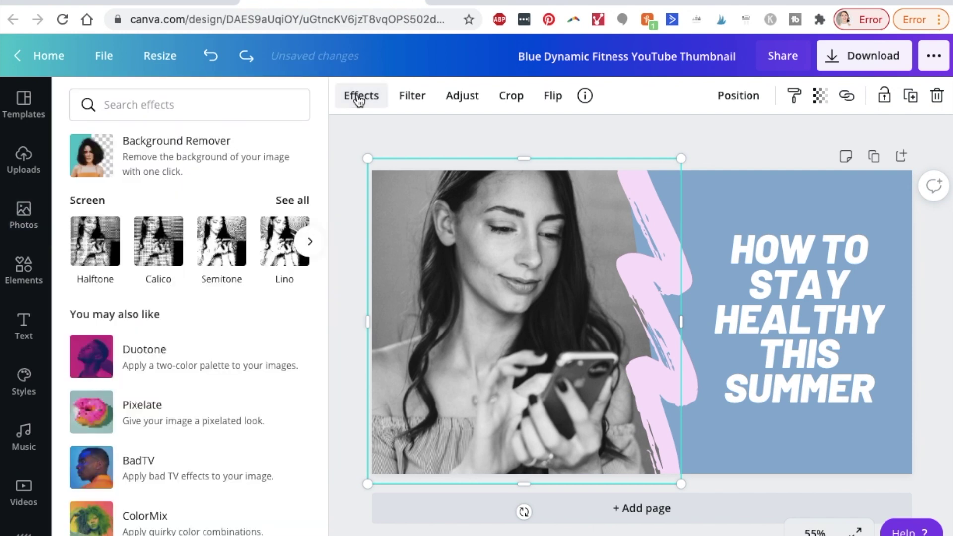
left_click(170, 156)
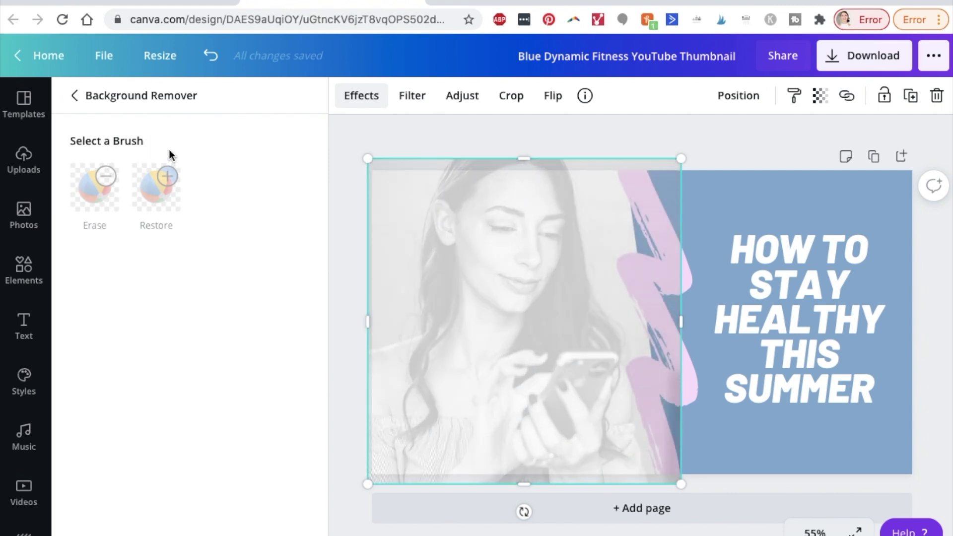
left_click(348, 237)
Step: Stretch the tilted blue shape left, wider and down to cover the whole thumbnail
left_click(729, 199)
left_click_drag(651, 333, 329, 372)
left_click_drag(505, 397, 492, 366)
left_click_drag(659, 497, 670, 509)
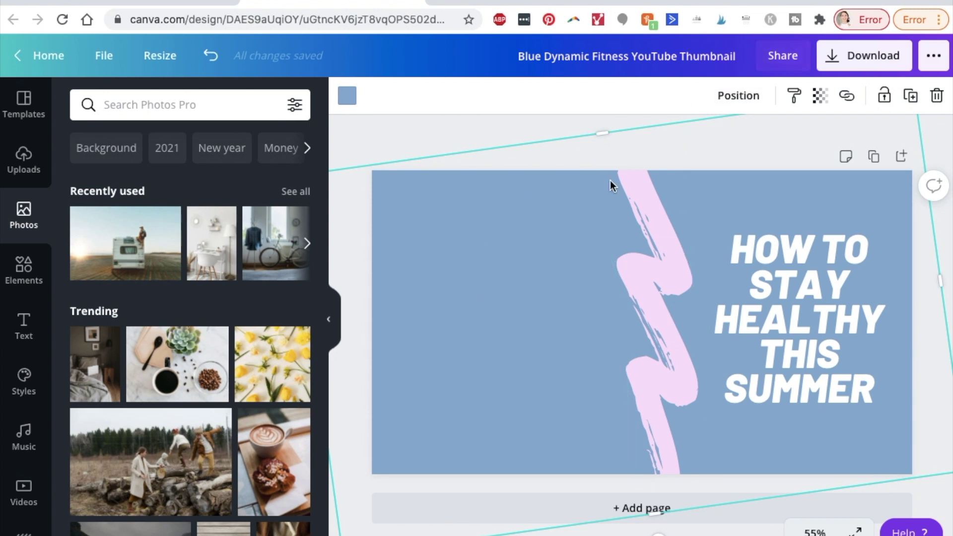
Step: Move the blue shape backward so it sits behind the cut-out woman
left_click(738, 95)
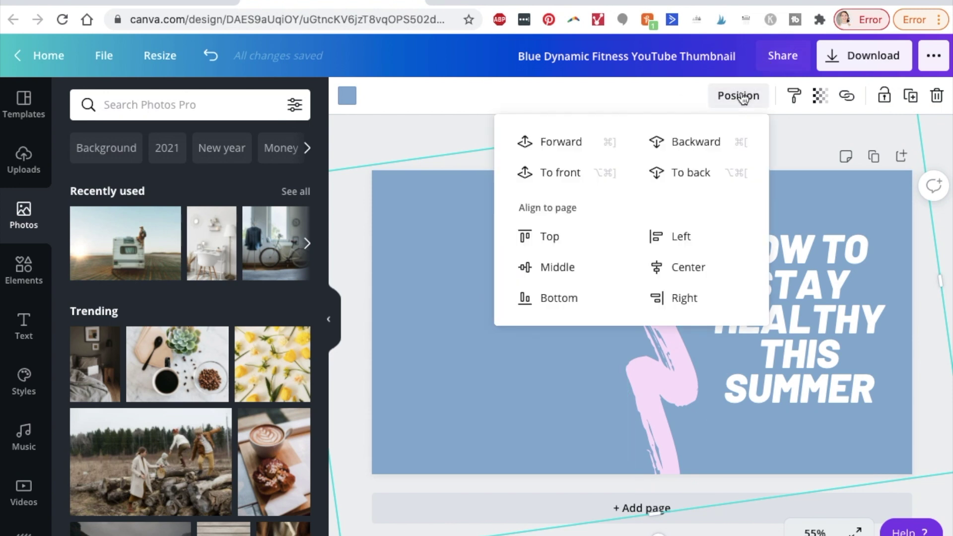
left_click(666, 143)
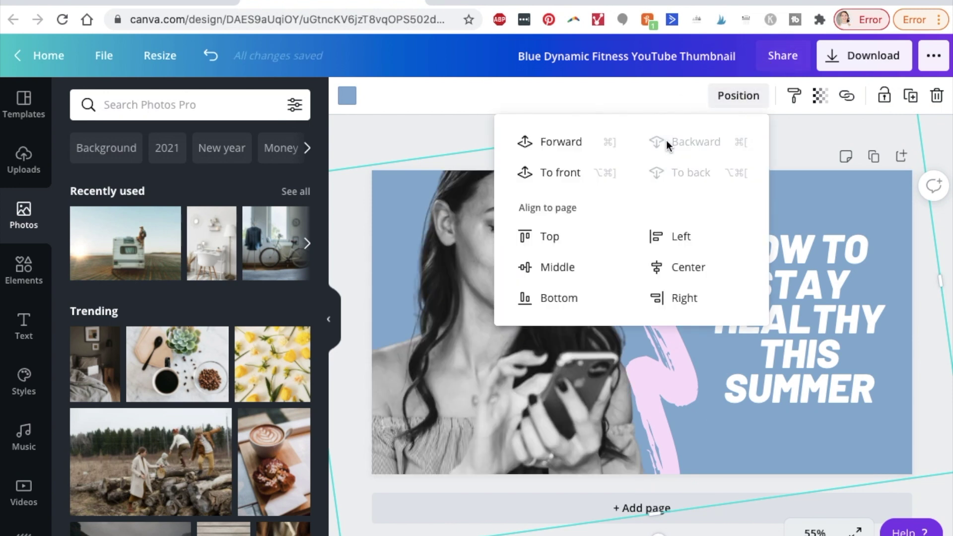
left_click(430, 127)
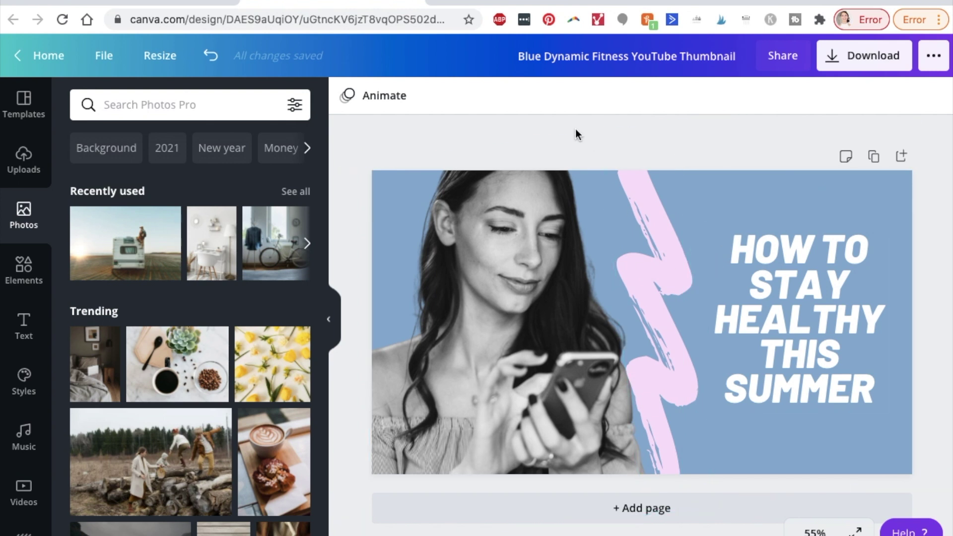
Step: Try several Default Colors on the background shape, settling on dark teal
left_click(735, 192)
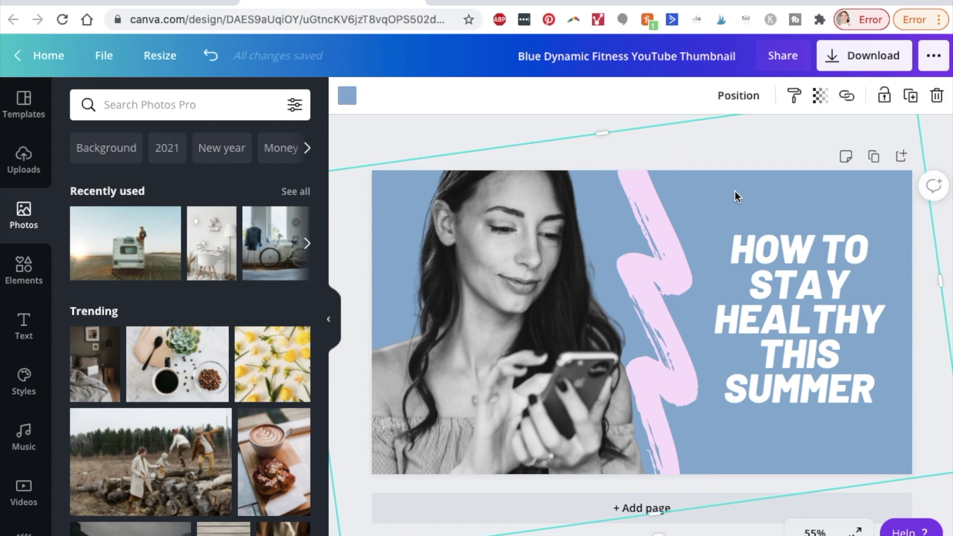
left_click(347, 97)
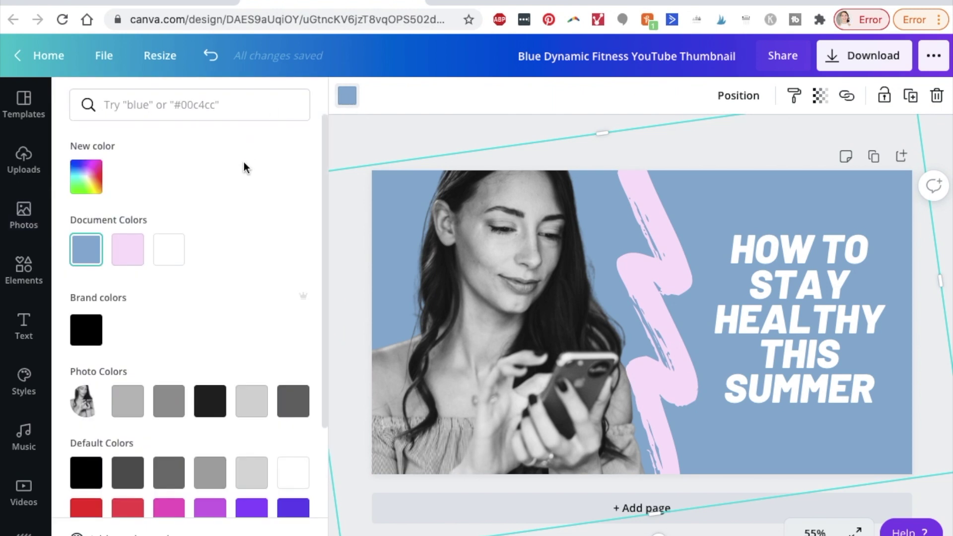
scroll(160, 352, "down", 3)
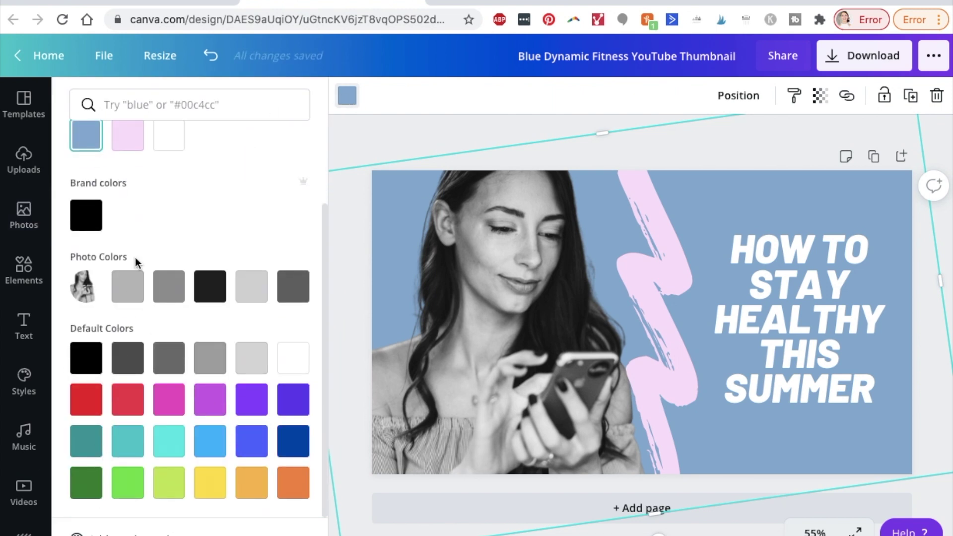
scroll(135, 257, "up", 1)
left_click(127, 416)
left_click(168, 415)
left_click(209, 411)
left_click(257, 417)
left_click(293, 408)
left_click(293, 447)
left_click(204, 451)
left_click(164, 455)
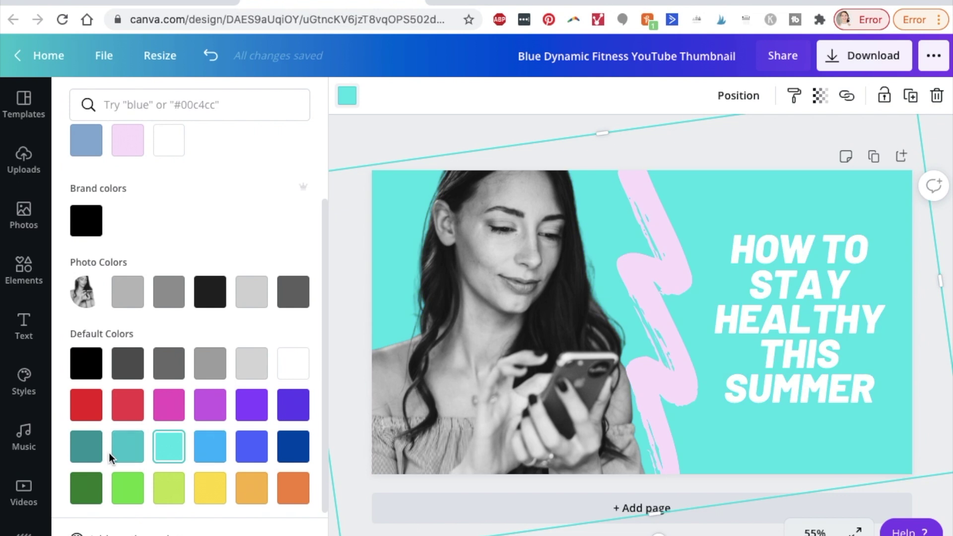
left_click(82, 458)
scroll(83, 458, "up", 3)
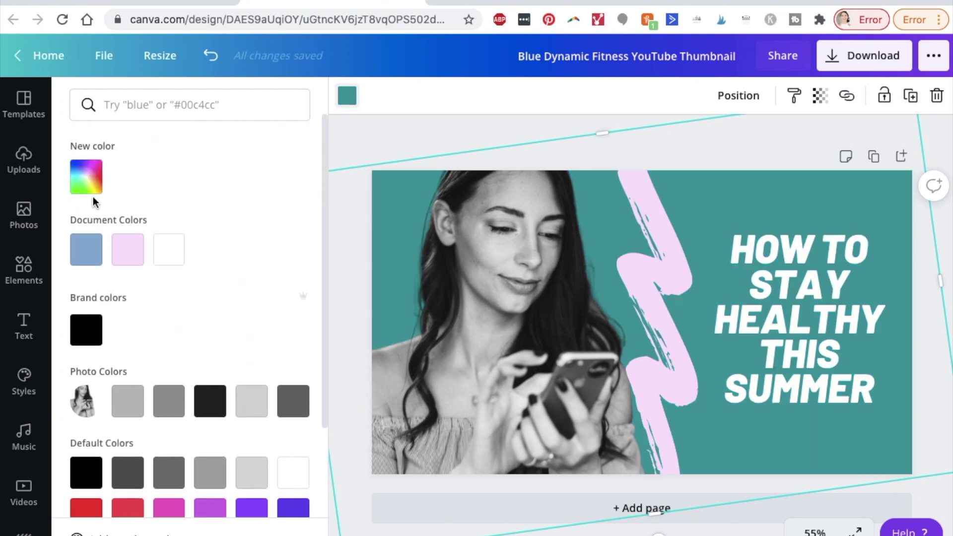
Step: Experiment with a custom colour, then restore the background shape's blue Document Color
left_click(86, 180)
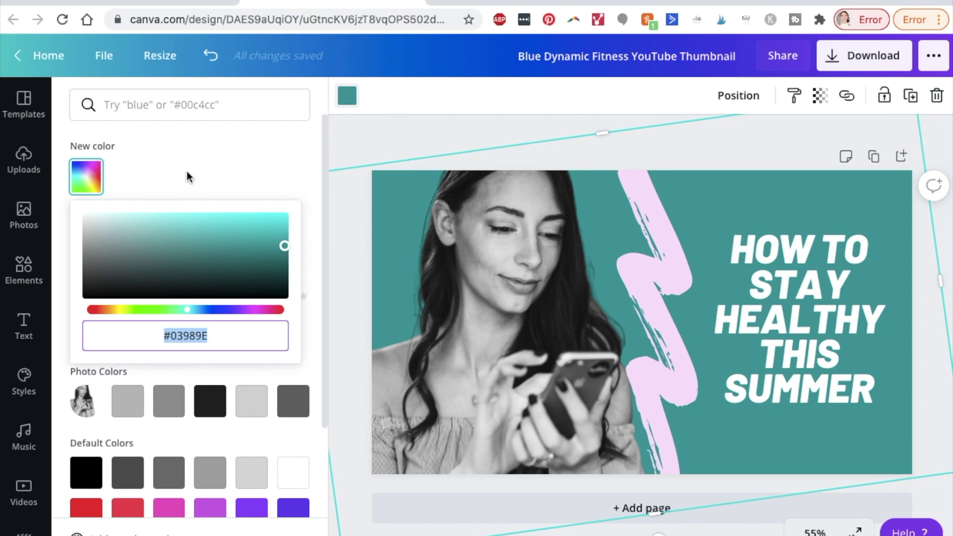
left_click(219, 247)
left_click_drag(245, 254, 199, 241)
left_click_drag(190, 313, 127, 327)
left_click(242, 183)
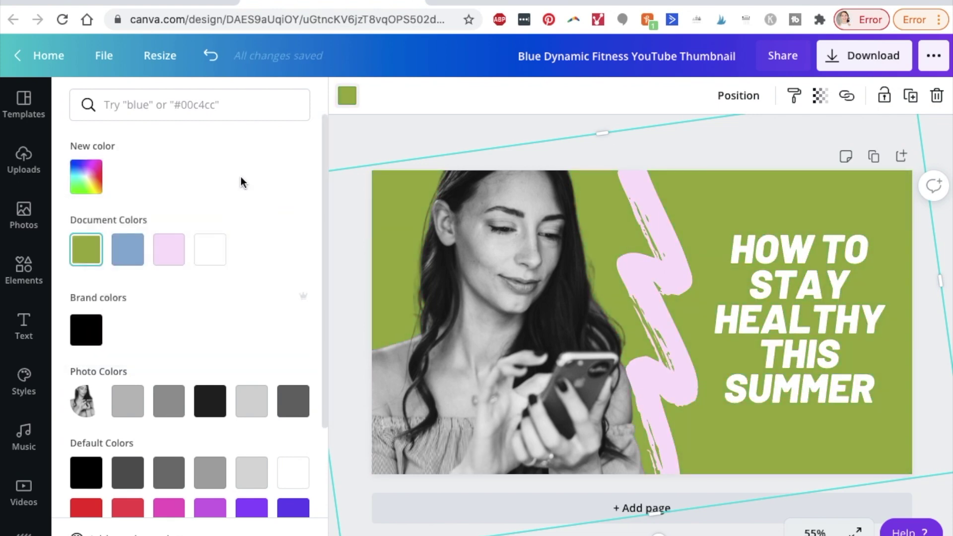
left_click(120, 264)
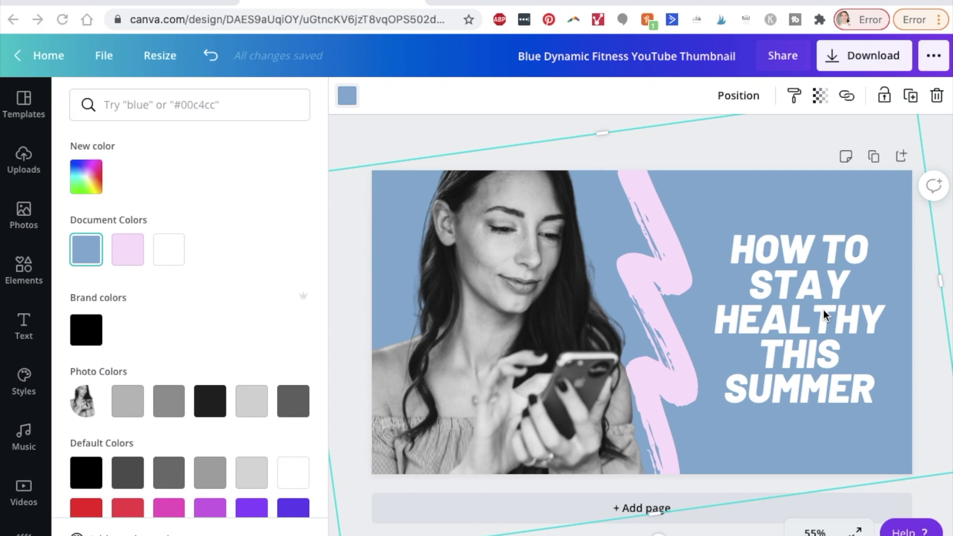
key("Escape")
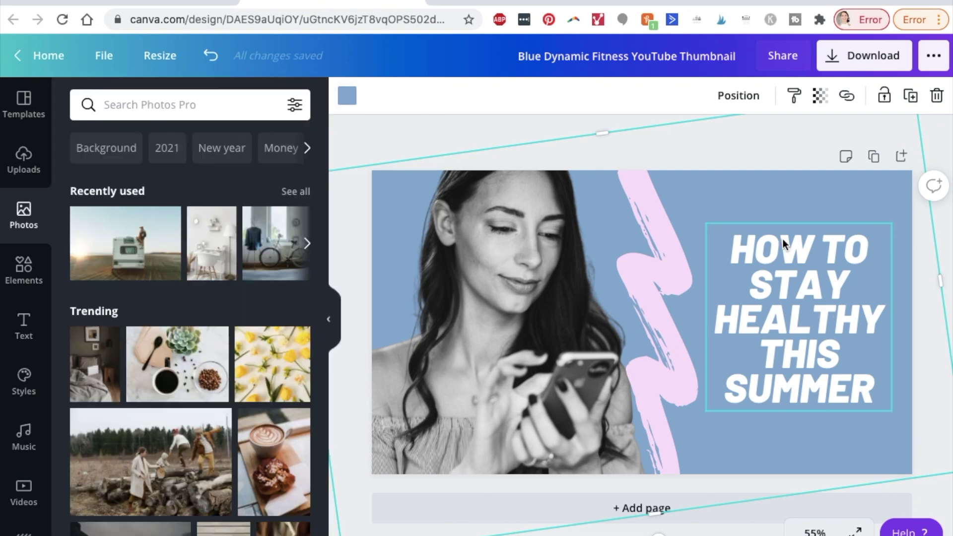
Step: Retitle to '5 INSTAGRAM GROWTH STRATEGIES' at size 54, fitted to four lines
left_click(794, 272)
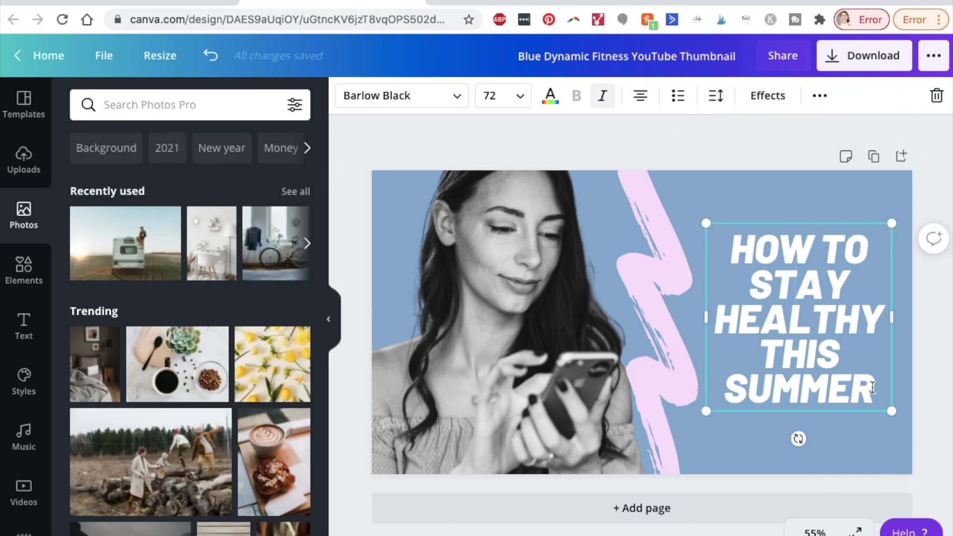
left_click_drag(873, 387, 749, 263)
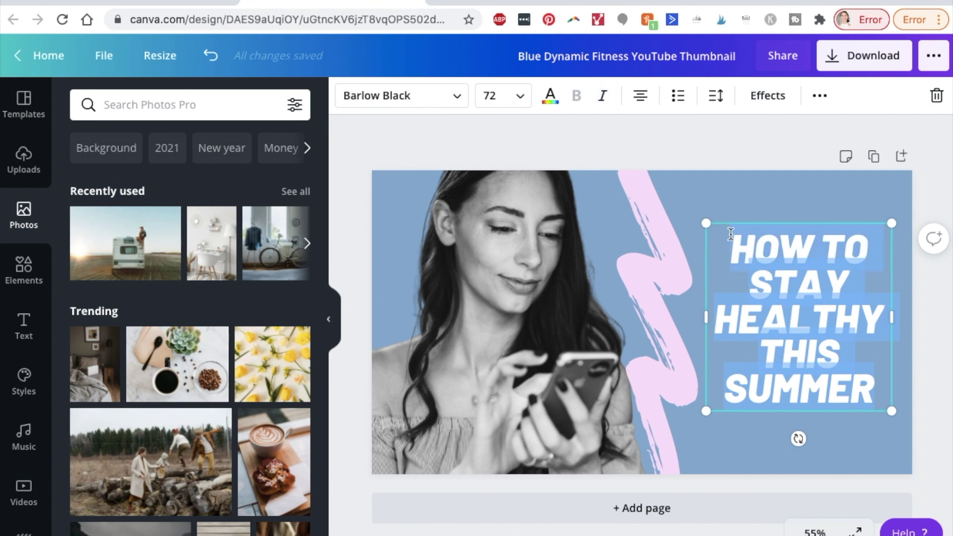
key("BackSpace")
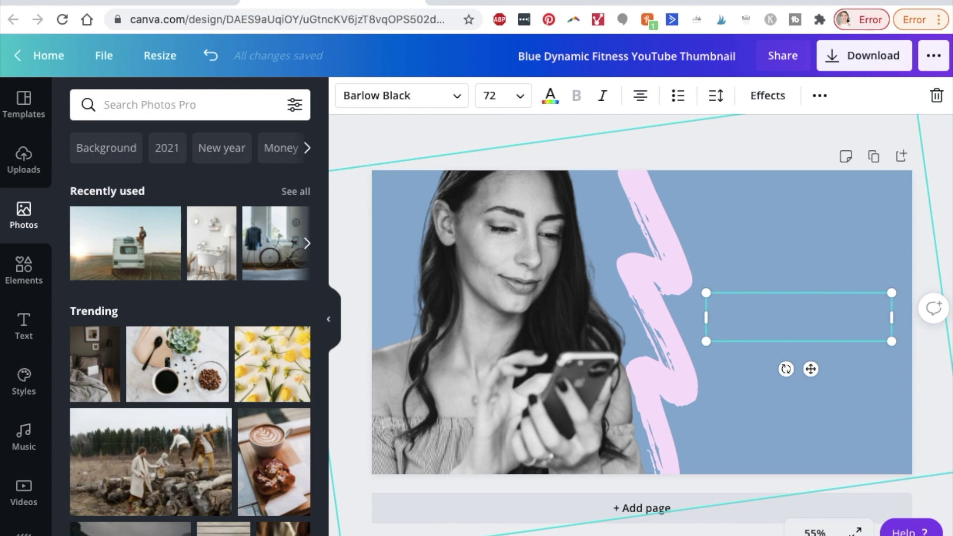
type("5 INSTAGRAM GROWTH STRATEGIES")
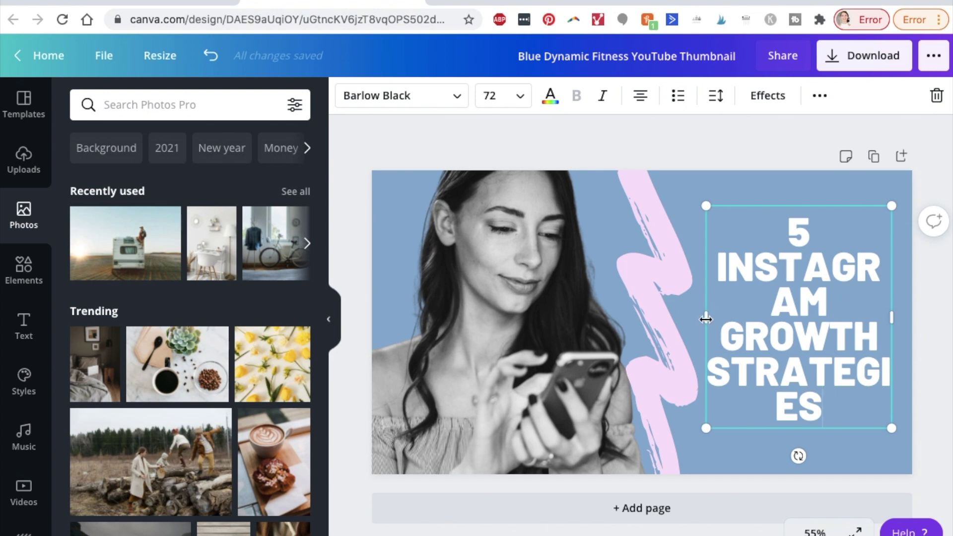
left_click_drag(702, 319, 659, 329)
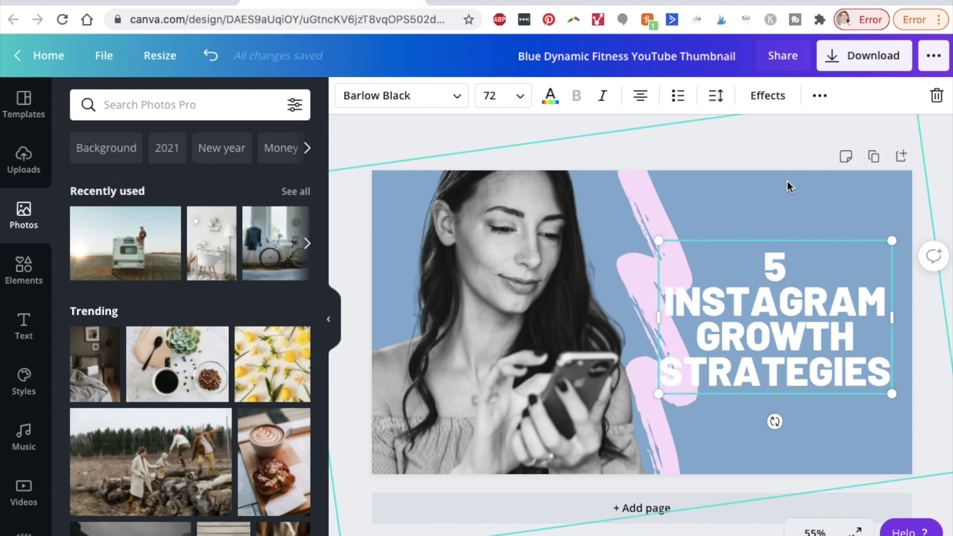
left_click_drag(652, 243, 725, 274)
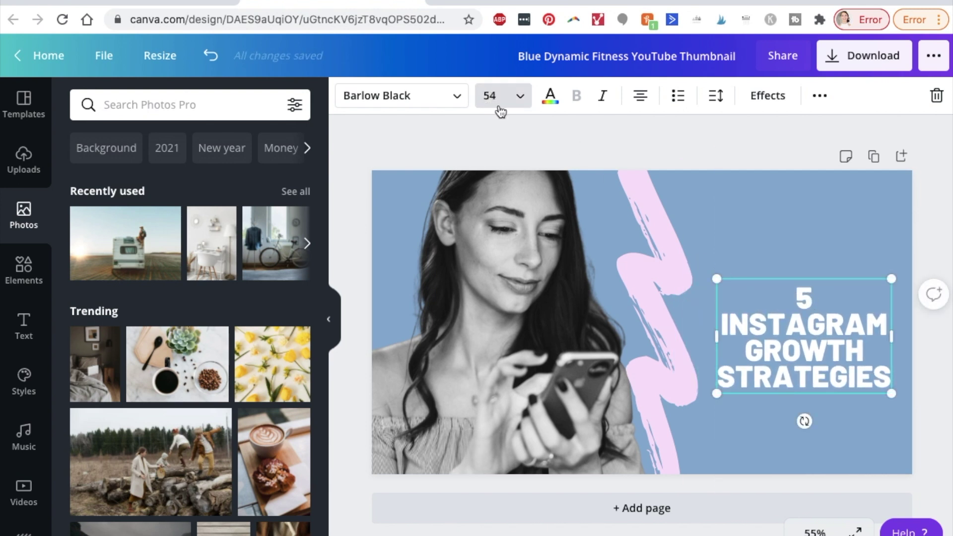
Step: Enlarge the whole heading text to font size 57, then to 64
left_click_drag(887, 382, 781, 298)
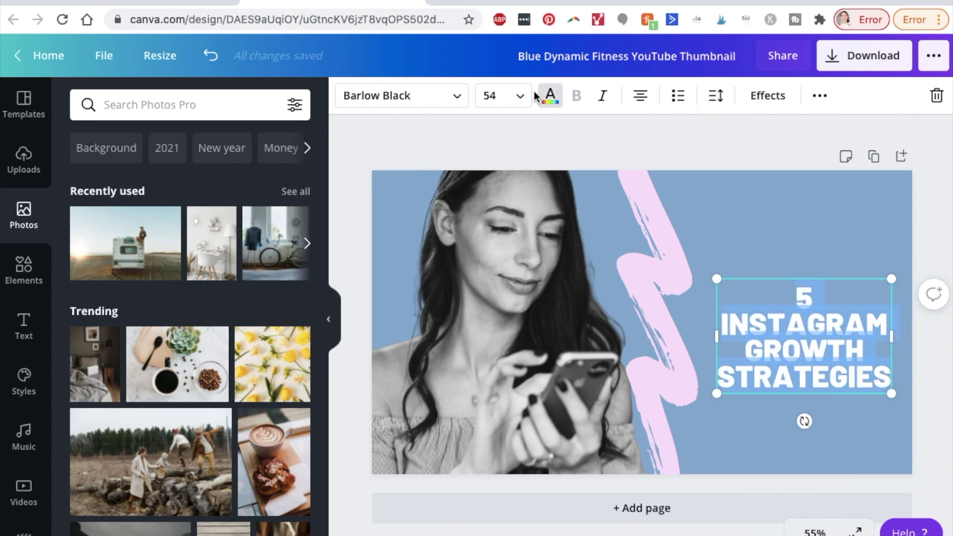
left_click(519, 96)
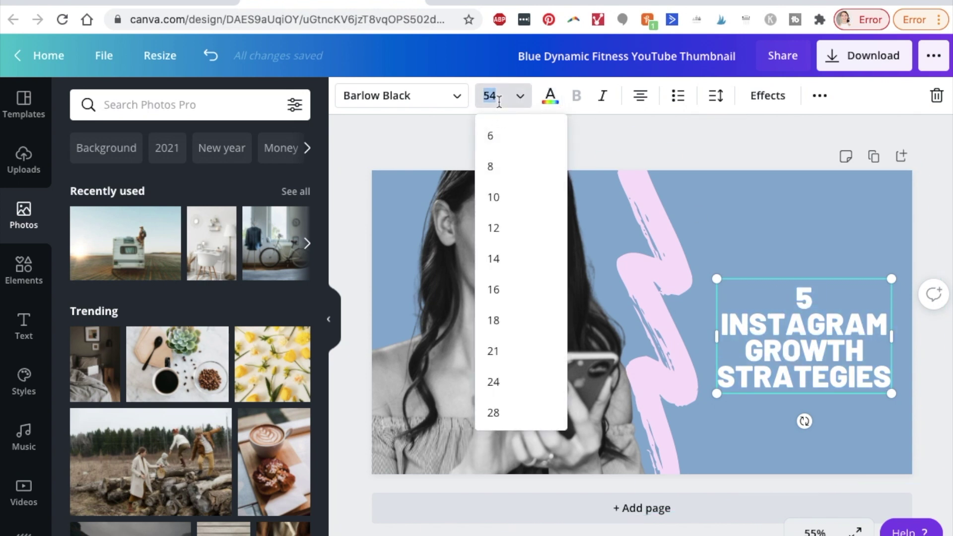
type("57")
key("Return")
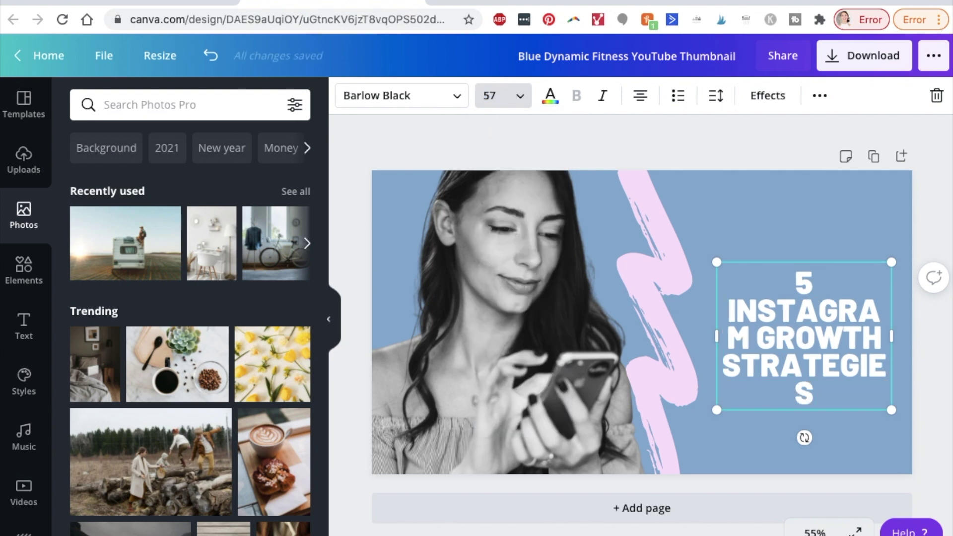
left_click(521, 96)
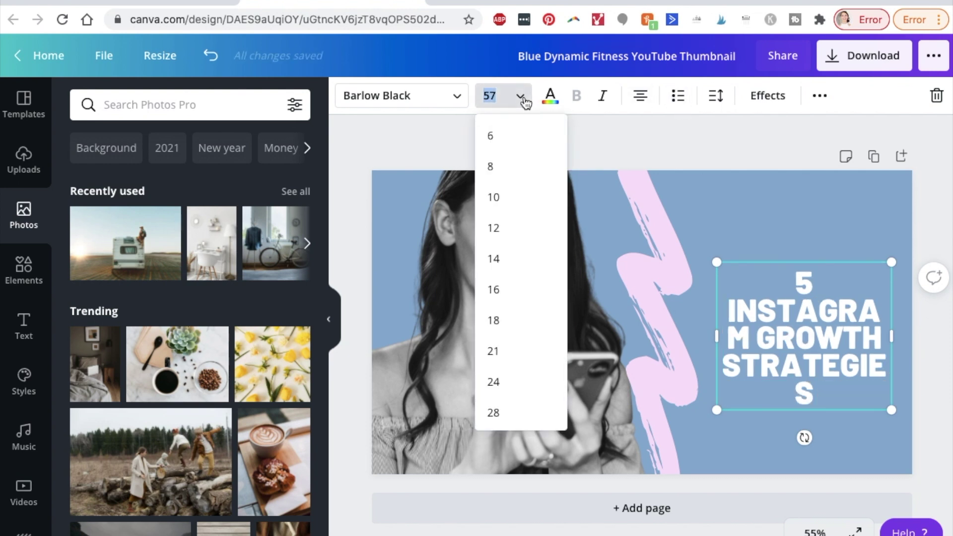
scroll(497, 298, "down", 2)
scroll(497, 303, "down", 5)
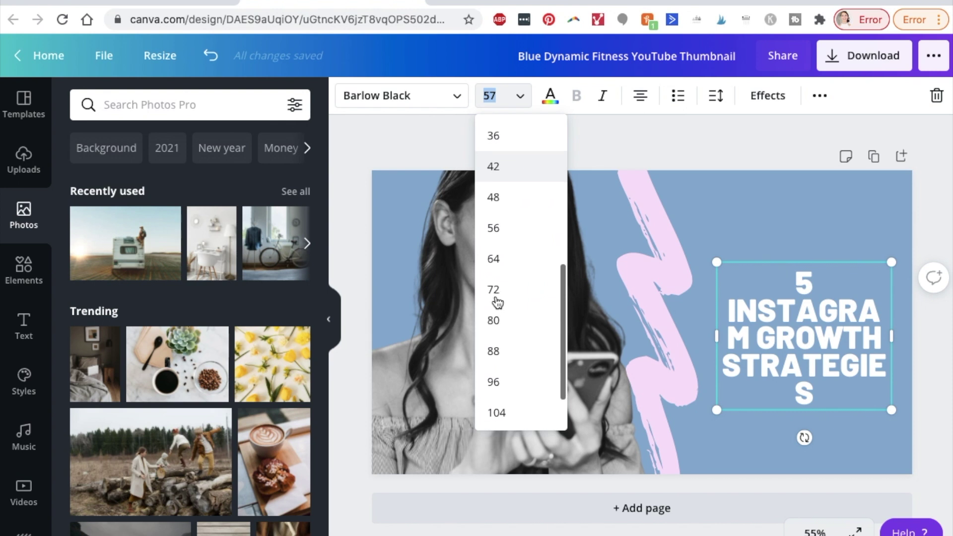
left_click(514, 263)
Step: Duplicate the heading text box from the More menu
left_click(800, 350)
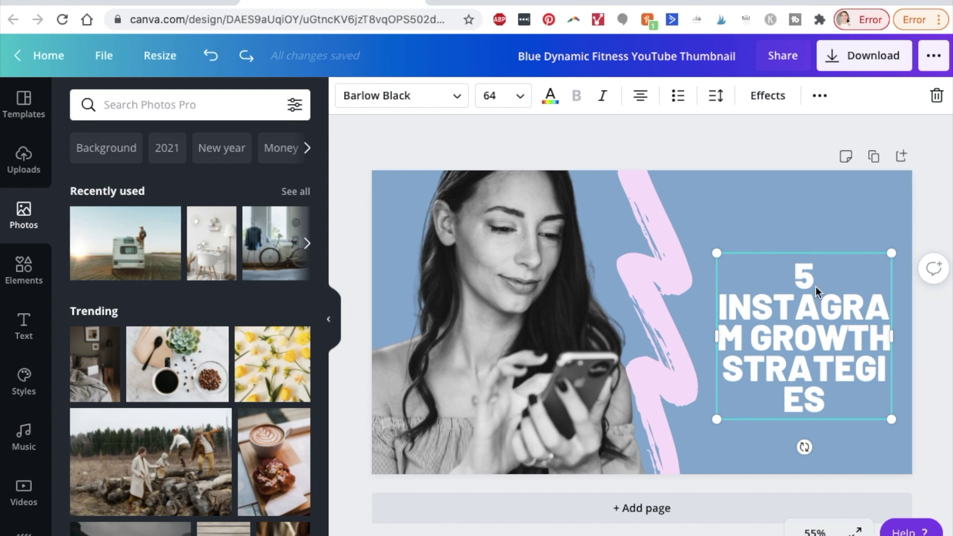
left_click_drag(815, 284, 839, 409)
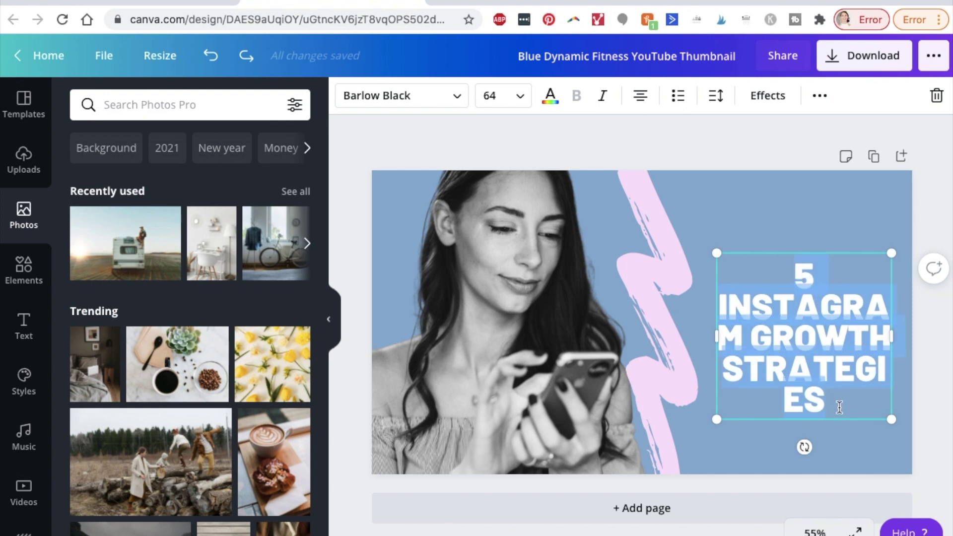
left_click(825, 269)
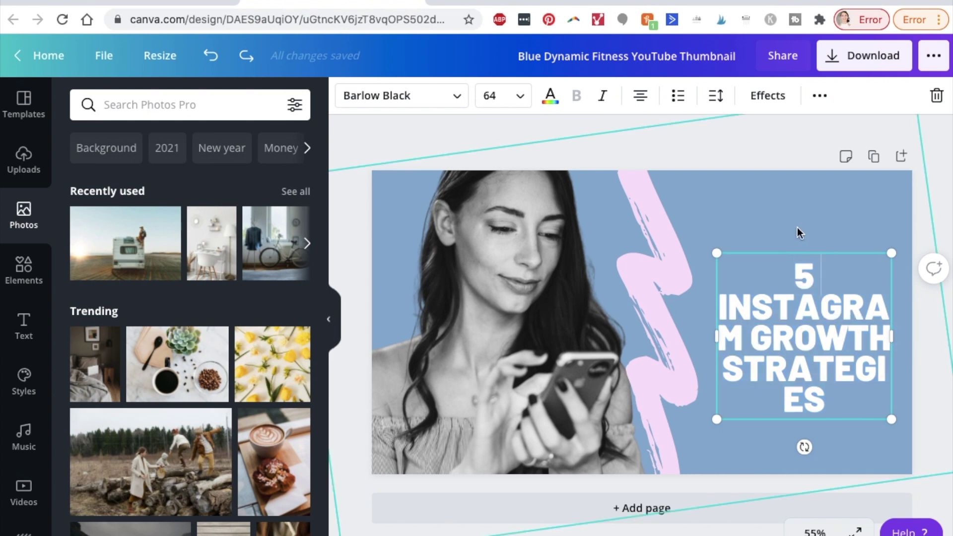
left_click(781, 305)
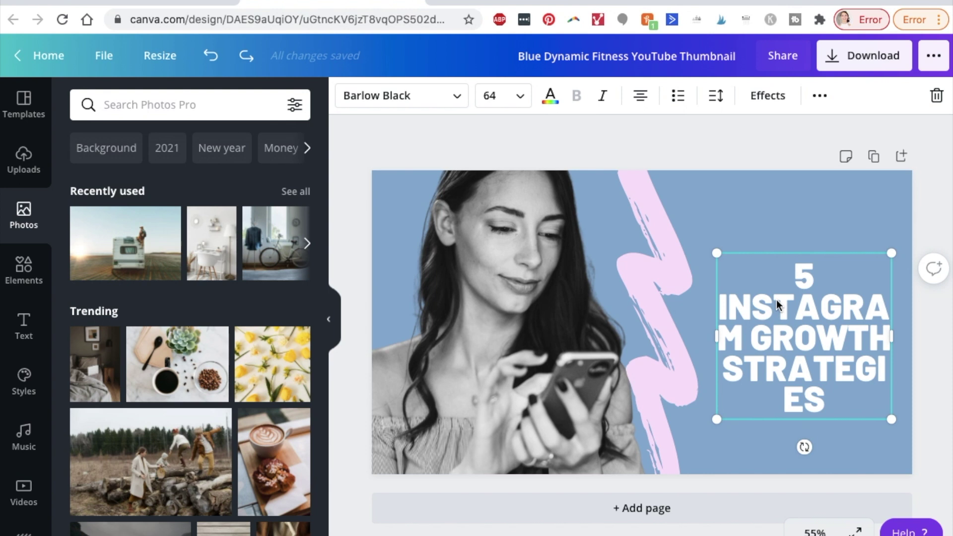
left_click(821, 98)
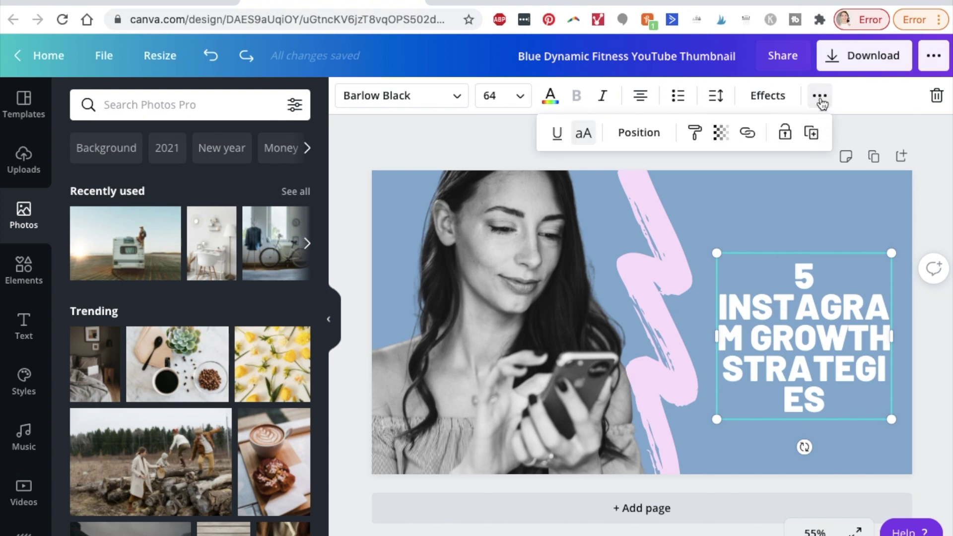
left_click(812, 134)
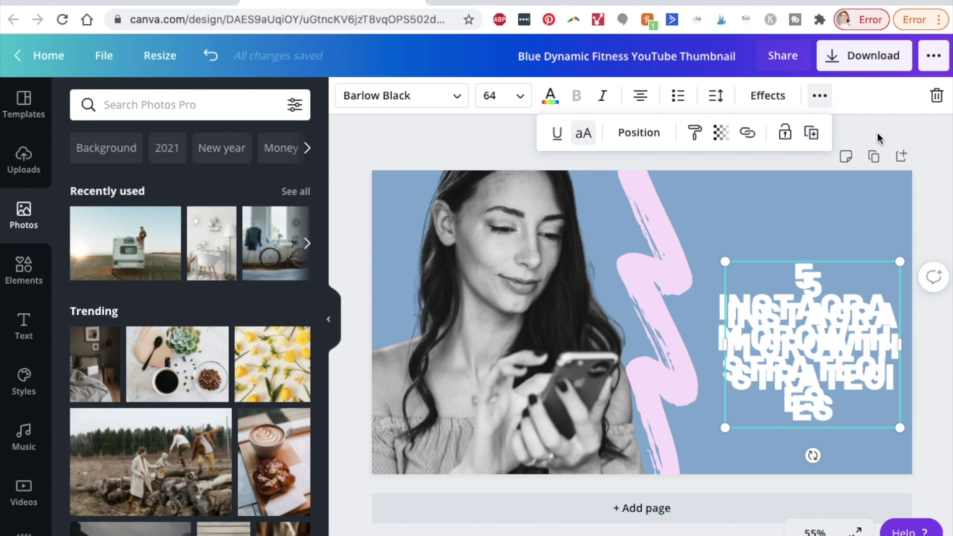
Step: Move the duplicate heading up and delete its text except the '5'
left_click_drag(778, 341, 833, 303)
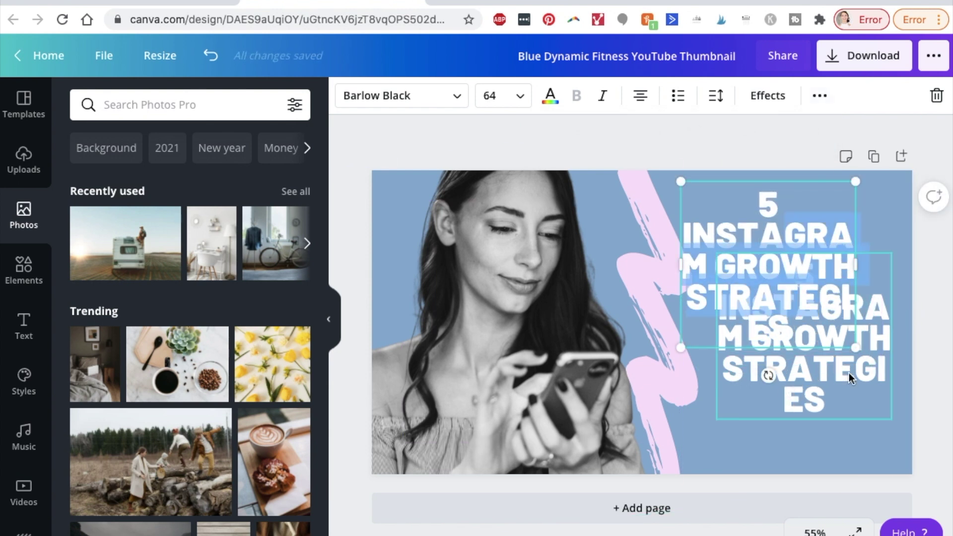
key("BackSpace")
double_click(833, 279)
key("BackSpace")
left_click(792, 189)
left_click(769, 250)
left_click_drag(768, 247, 758, 208)
Step: Remove the '5' from the original heading, widen it, and centre the '5' above
left_click(812, 283)
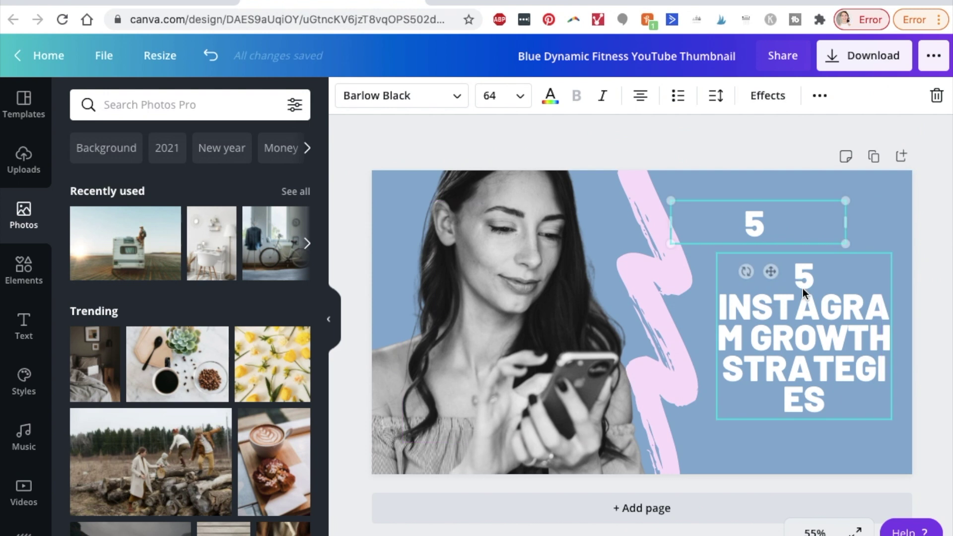
left_click_drag(812, 283, 792, 280)
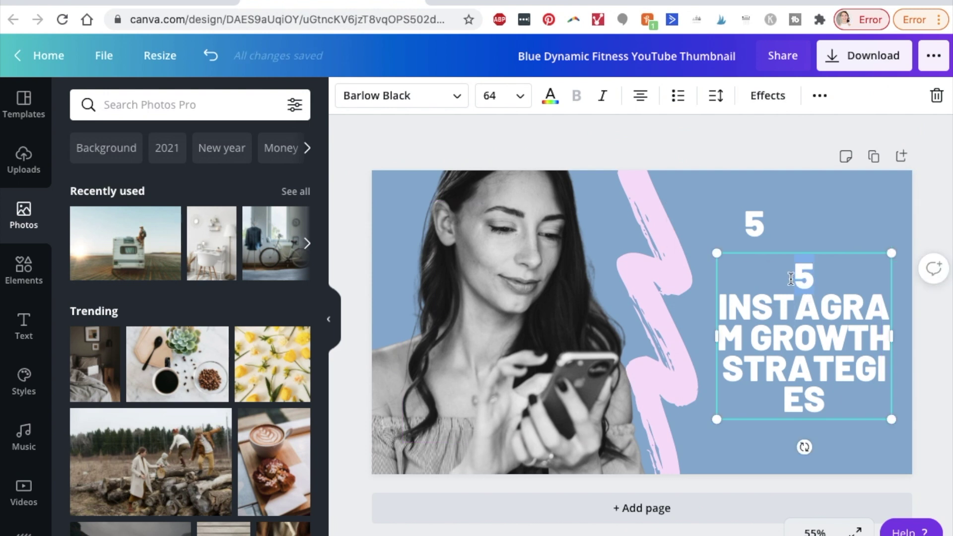
key("BackSpace")
left_click_drag(714, 336, 681, 335)
left_click_drag(752, 226, 778, 249)
double_click(779, 248)
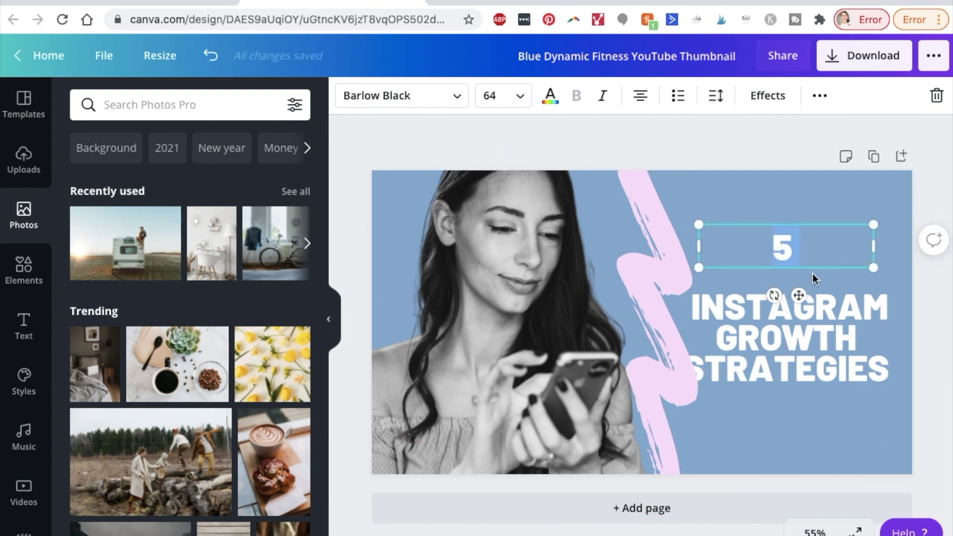
Step: Set the standalone '5' to font size 144 and bring up its font list
left_click(522, 100)
scroll(519, 263, "down", 2)
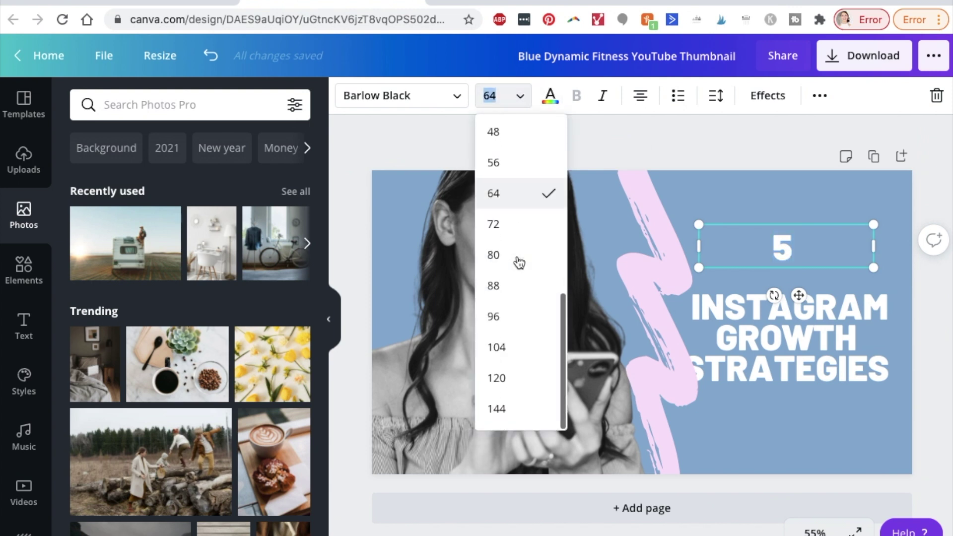
left_click(507, 410)
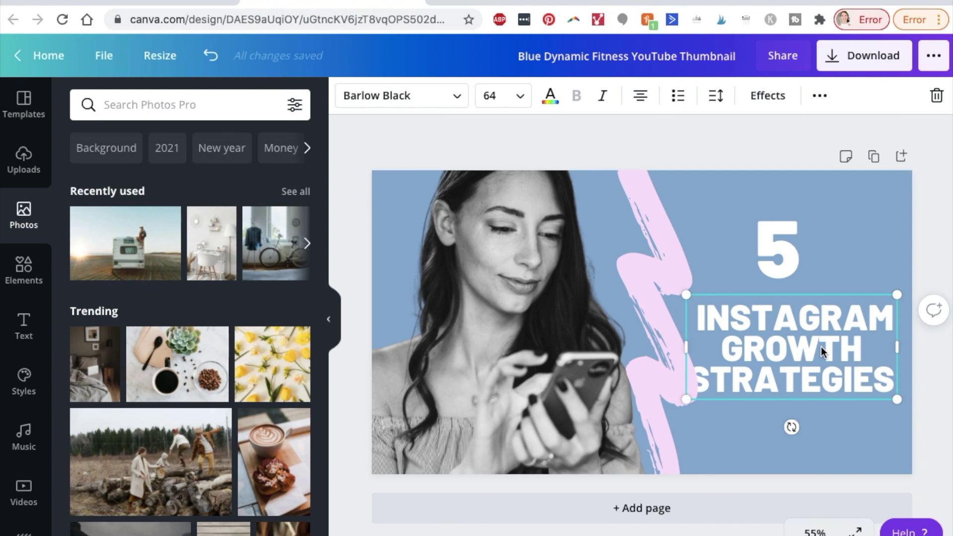
left_click(778, 256)
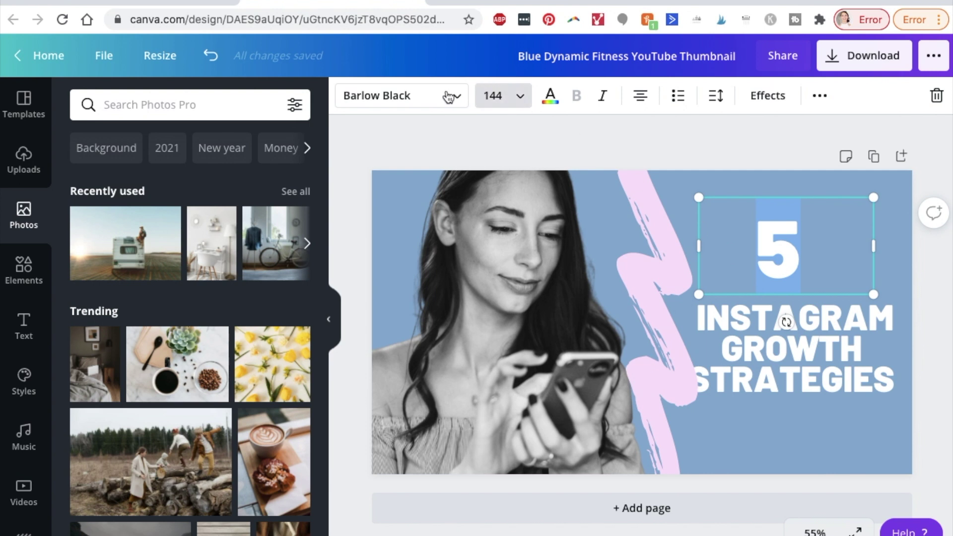
left_click(425, 103)
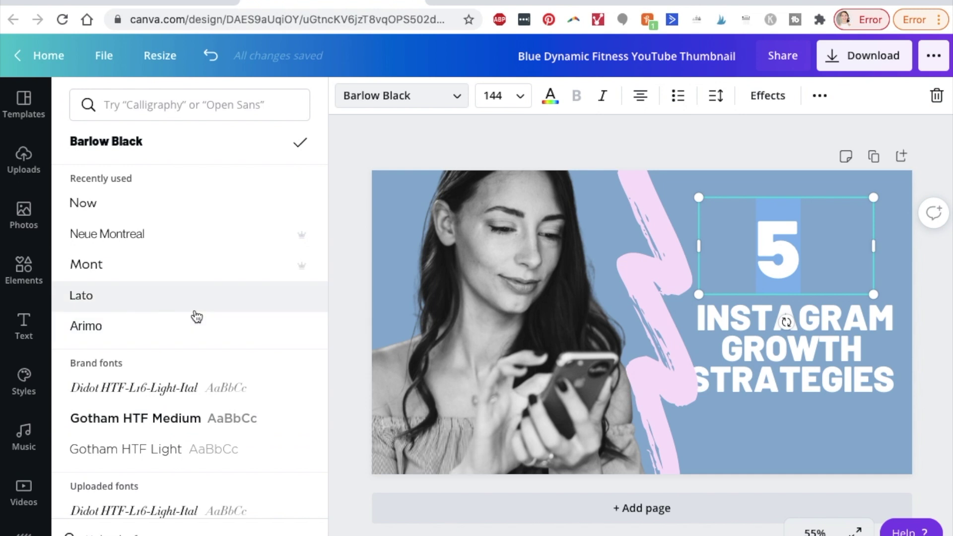
Step: Switch the '5' and the heading from Barlow Black to Bodoni FLF, widening the heading box
scroll(196, 316, "down", 10)
scroll(197, 316, "down", 15)
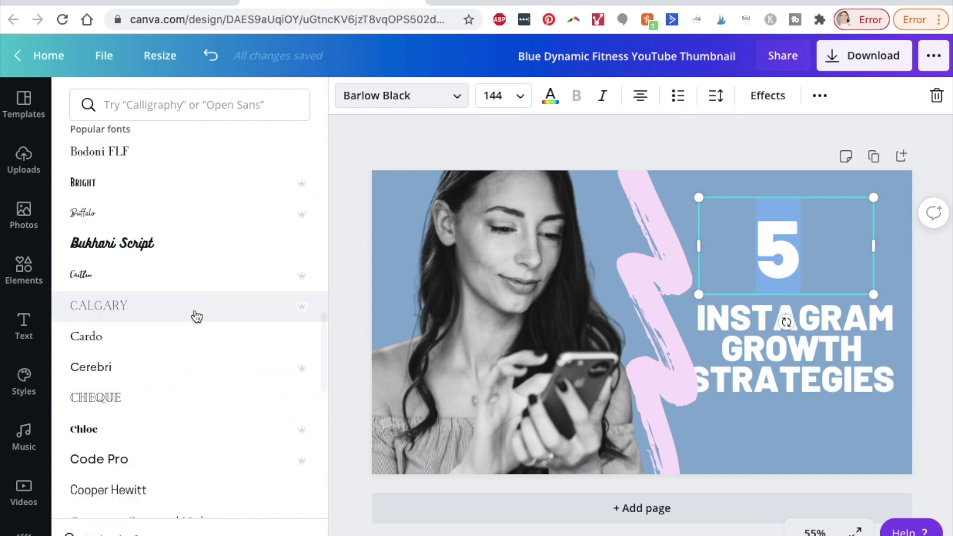
scroll(197, 317, "down", 7)
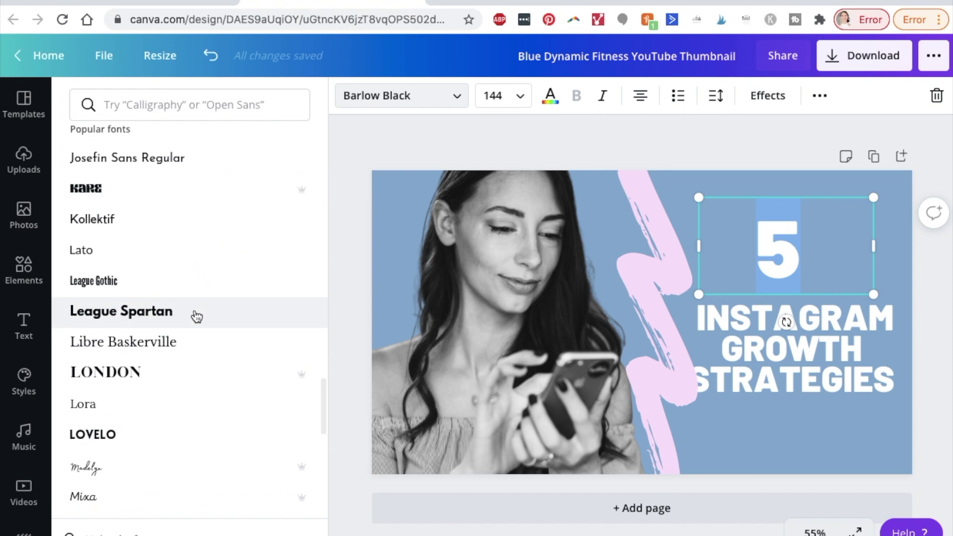
scroll(197, 317, "up", 15)
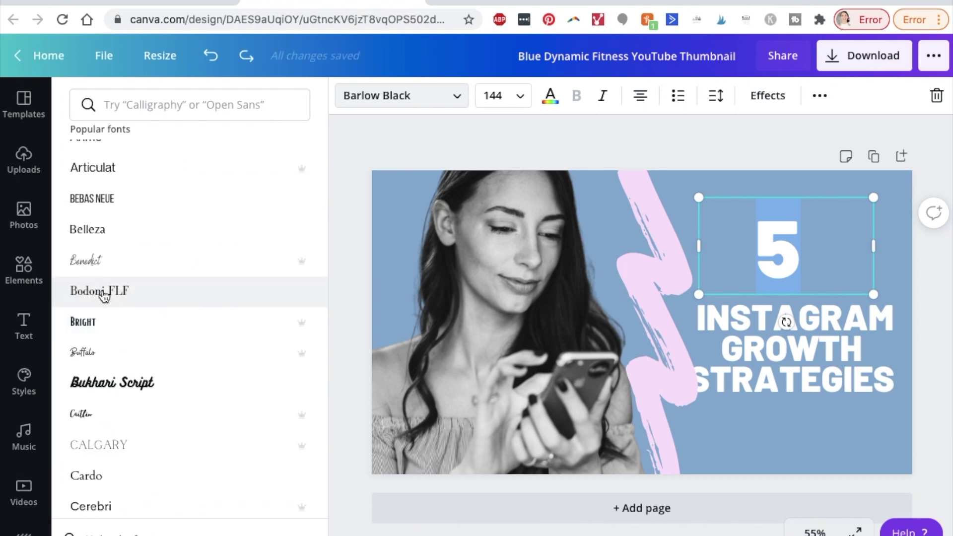
left_click(104, 295)
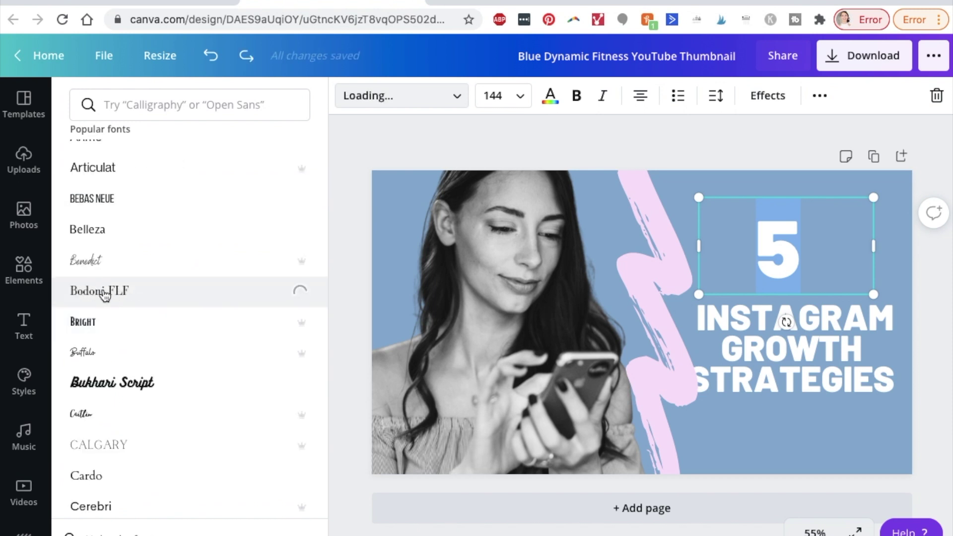
left_click(811, 364)
left_click(810, 363)
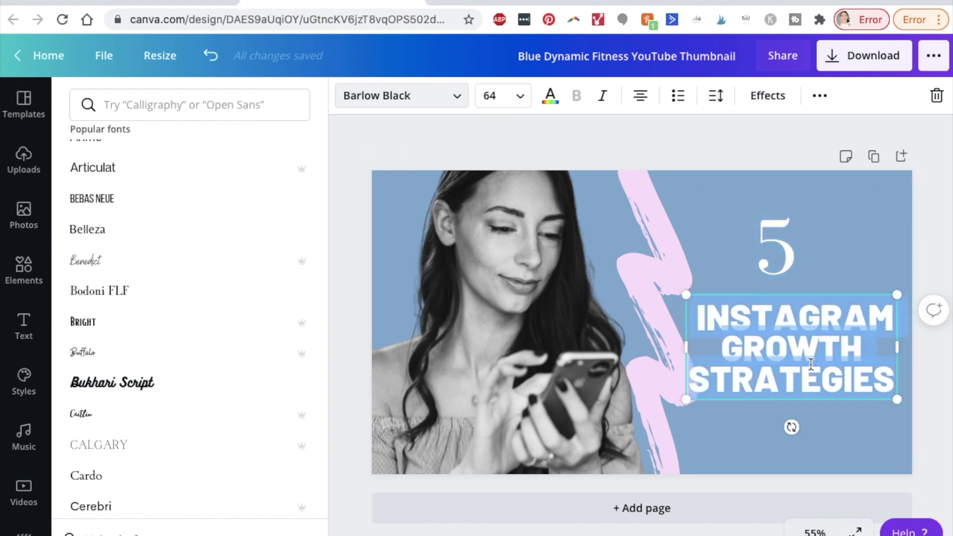
left_click(107, 297)
left_click_drag(686, 347, 673, 344)
Step: Shift the pink brush stroke left and nudge the woman's photo, then reselect the heading
left_click(671, 270)
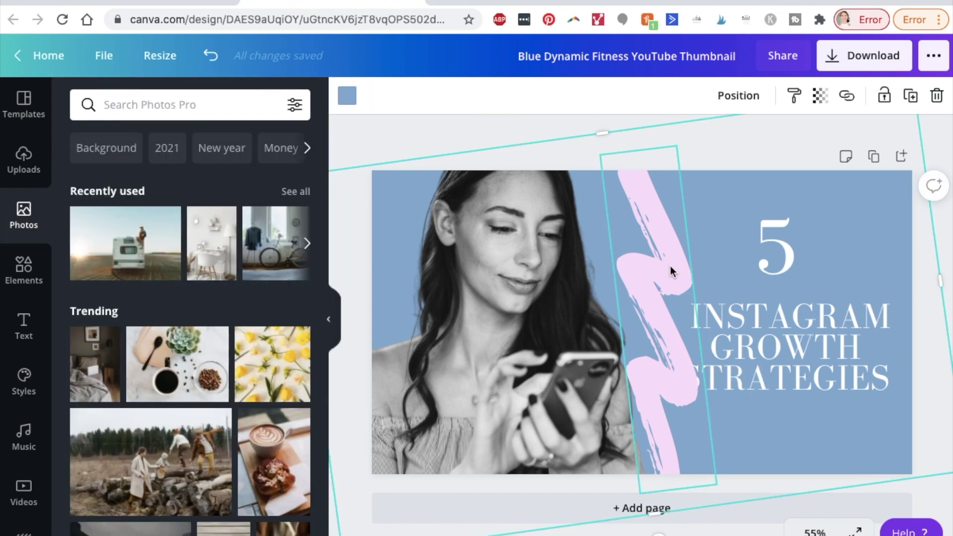
left_click_drag(669, 266, 645, 272)
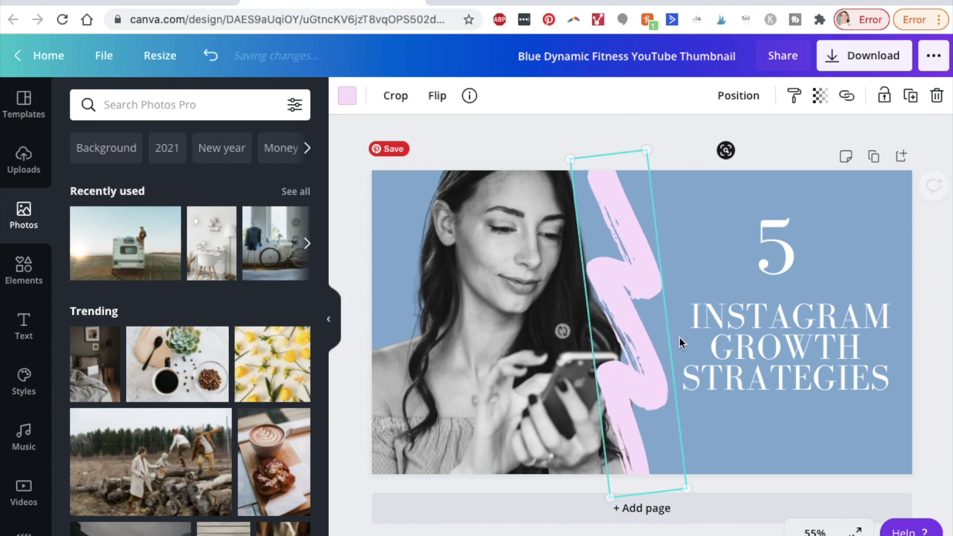
left_click(514, 374)
left_click_drag(504, 366, 504, 375)
left_click(718, 141)
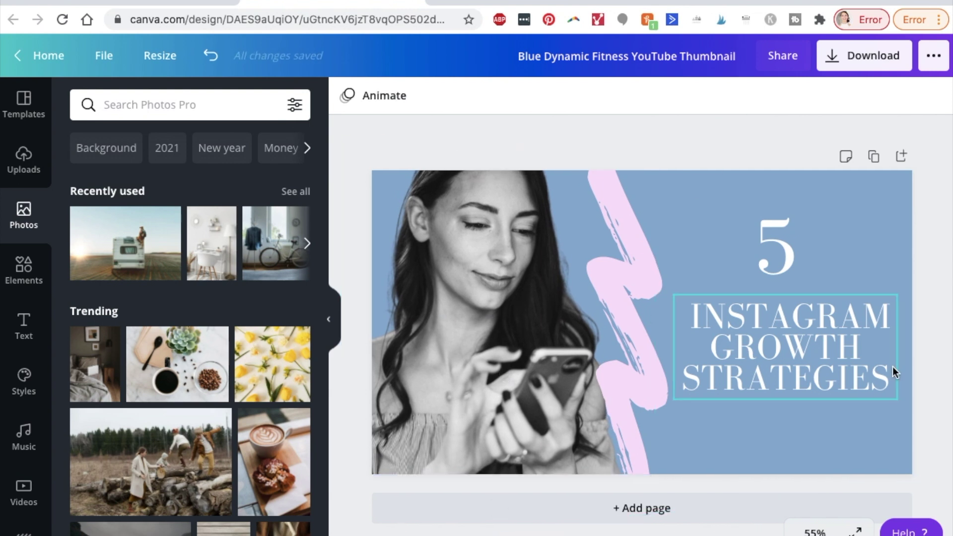
left_click(779, 353)
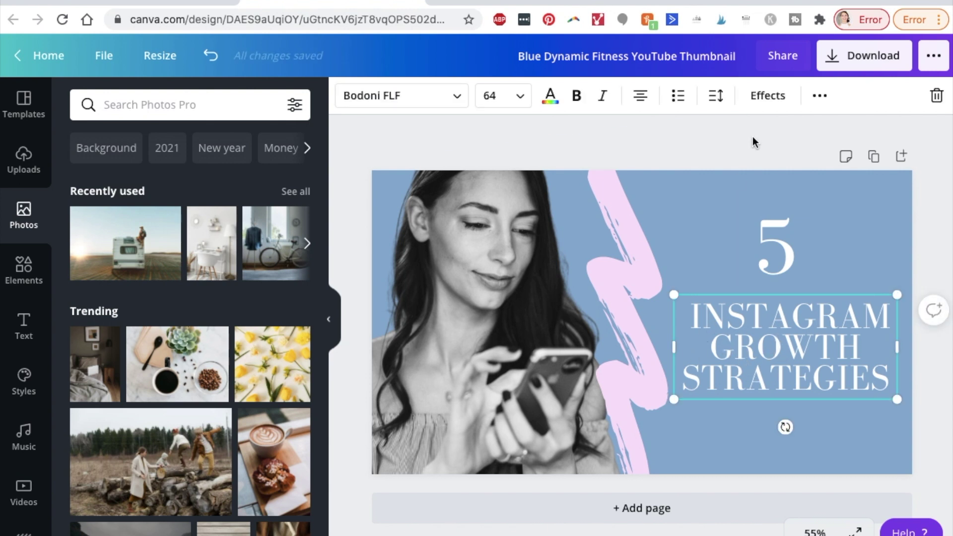
Step: Increase the heading's letter spacing to about 123
left_click(717, 101)
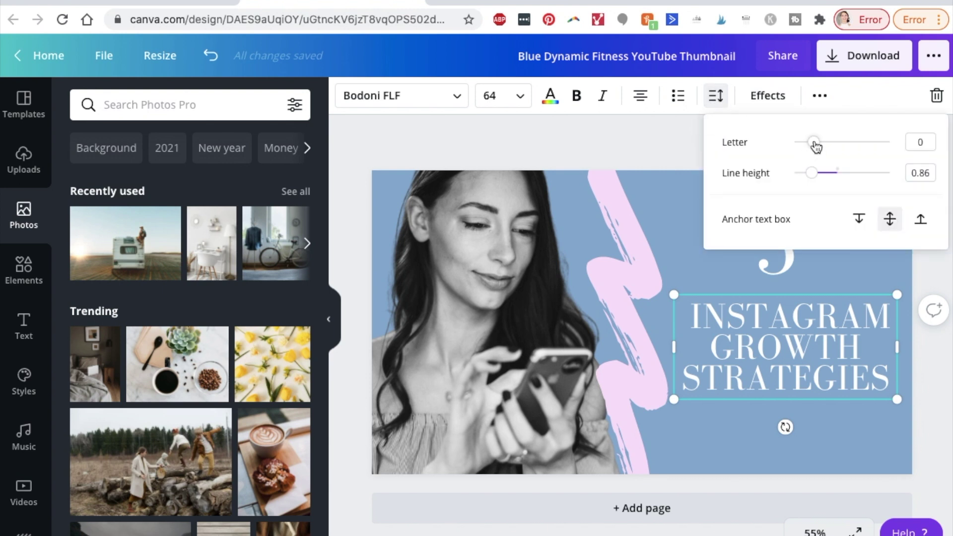
left_click_drag(815, 144, 823, 178)
key("Escape")
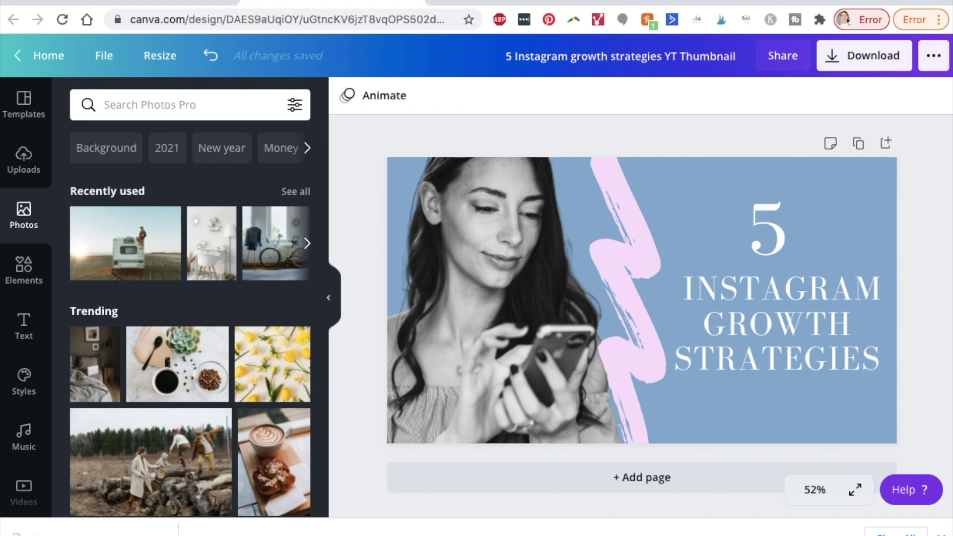
left_click(23, 272)
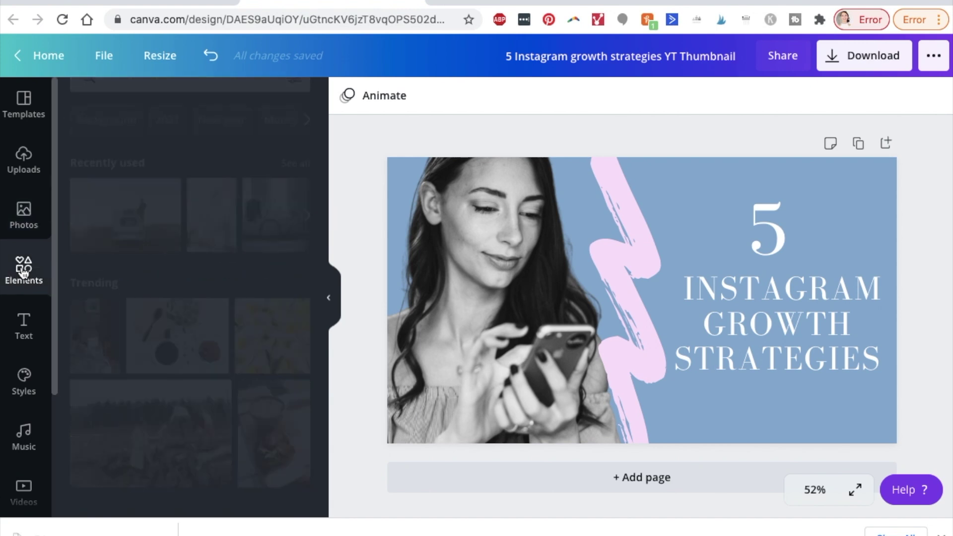
scroll(232, 268, "down", 2)
scroll(232, 268, "down", 10)
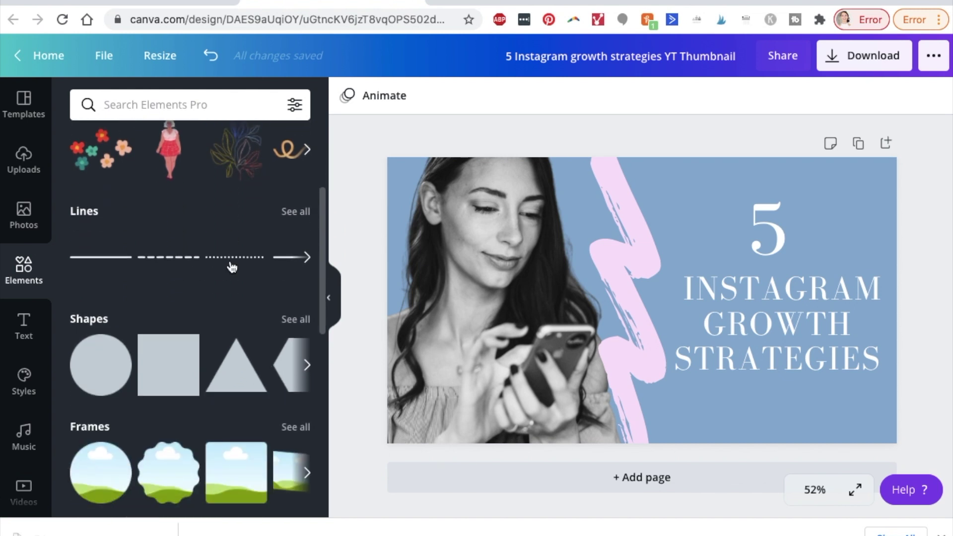
scroll(232, 269, "down", 8)
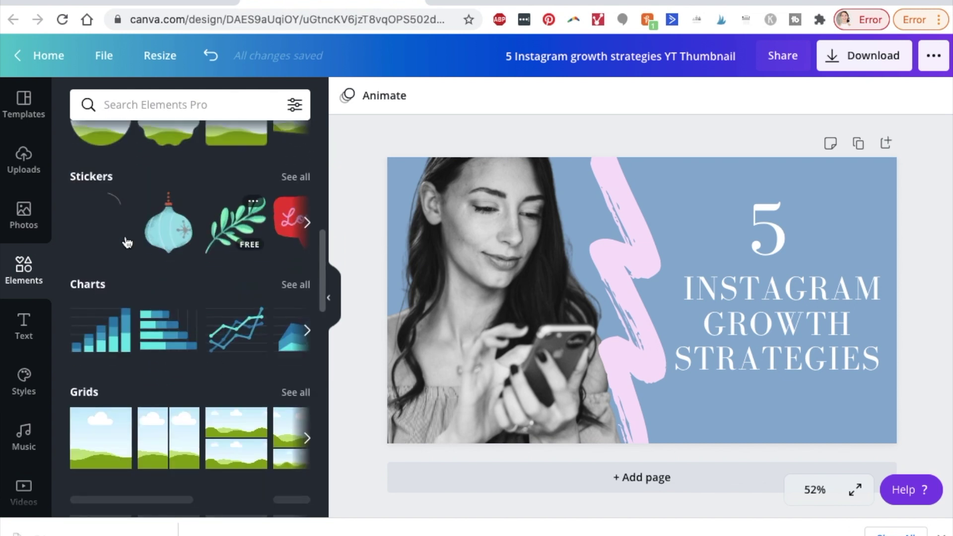
scroll(212, 328, "down", 10)
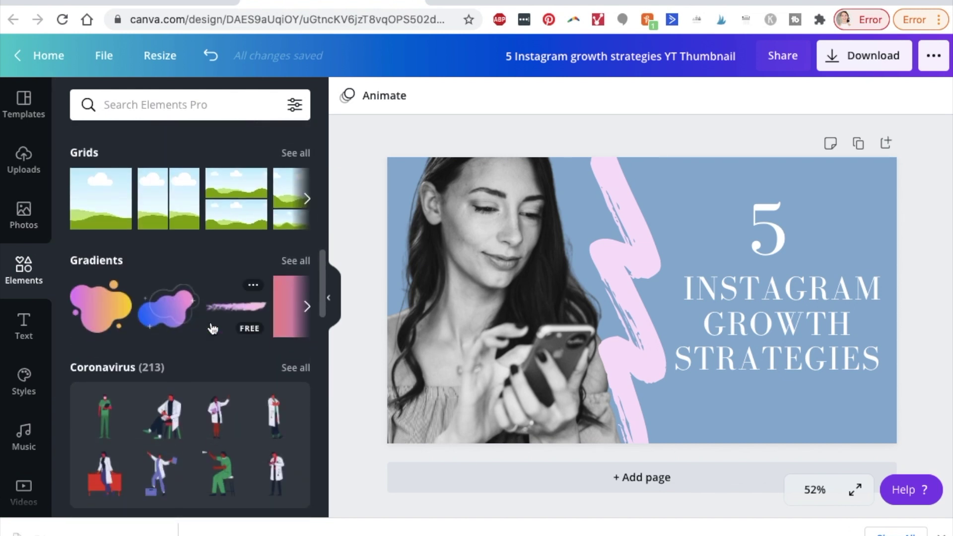
scroll(211, 323, "down", 6)
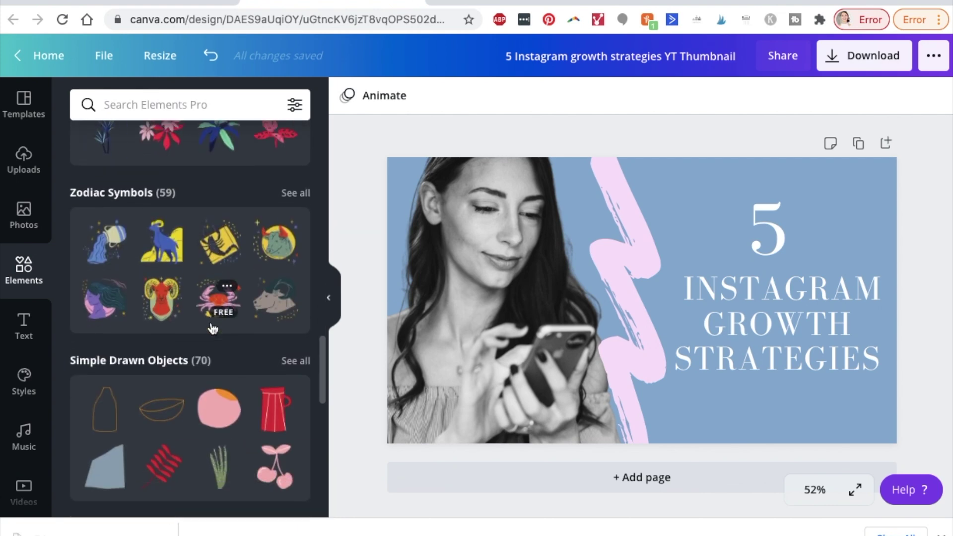
left_click(272, 240)
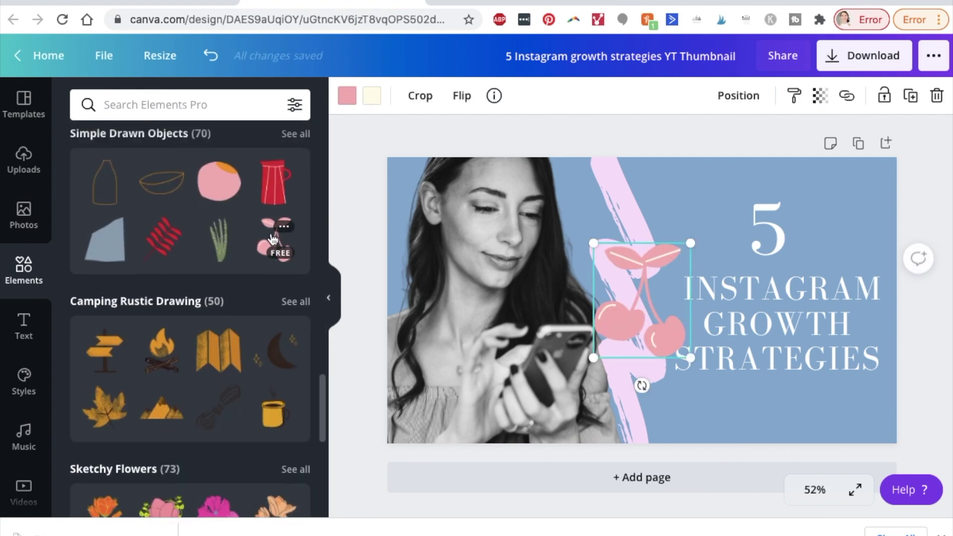
left_click_drag(625, 312, 799, 237)
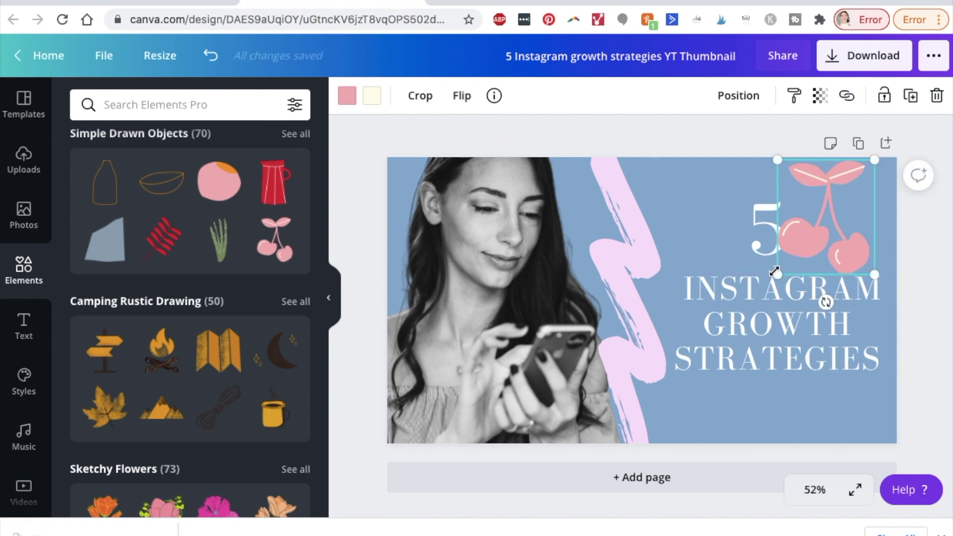
left_click_drag(777, 273, 841, 246)
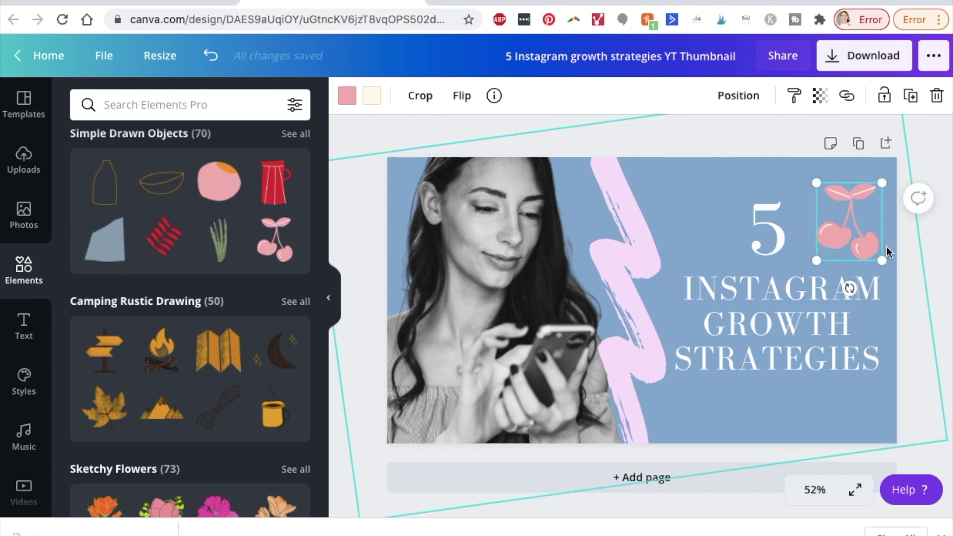
left_click(936, 97)
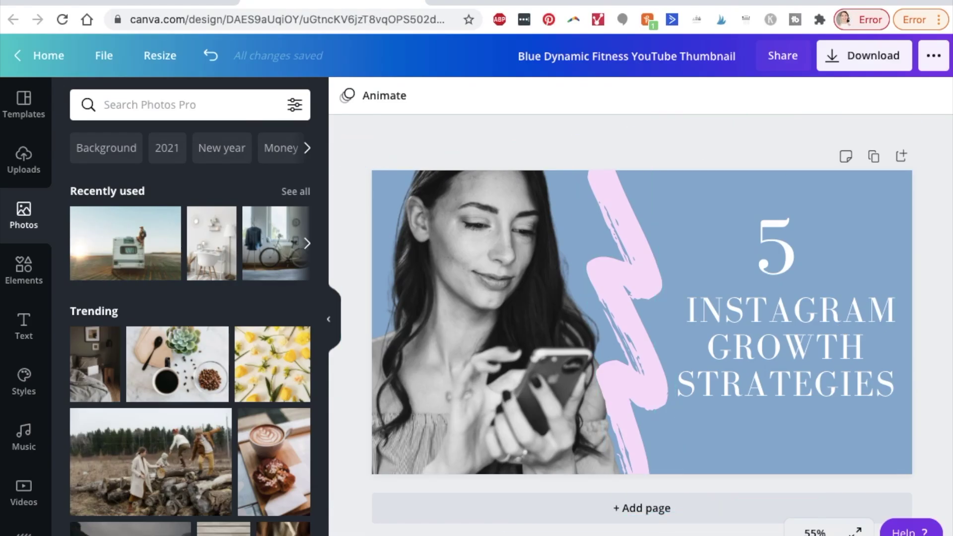
Step: Change the design title to '5 Instagram growth strategies YT Thumbnail'
triple_click(626, 57)
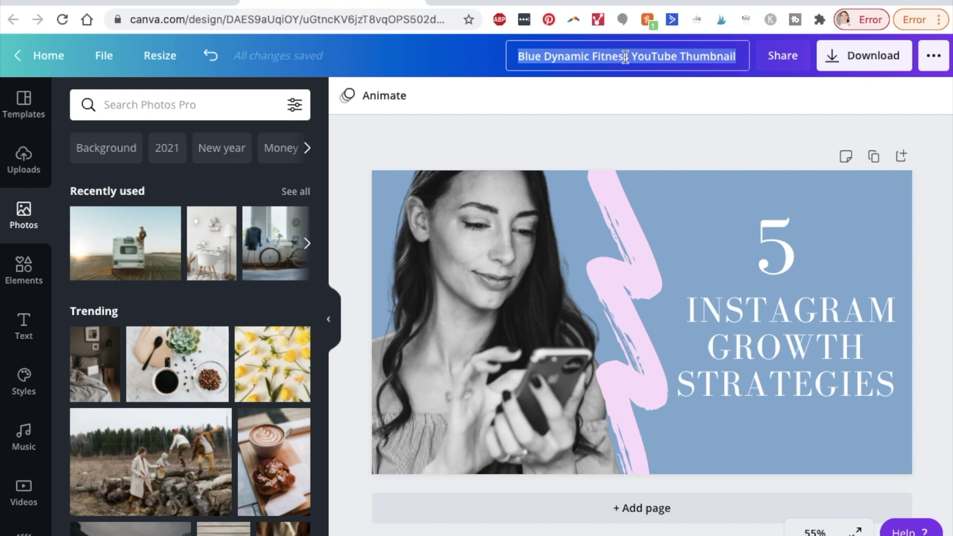
type("5 Instagram growth strategies YT Thumbnail")
key("Return")
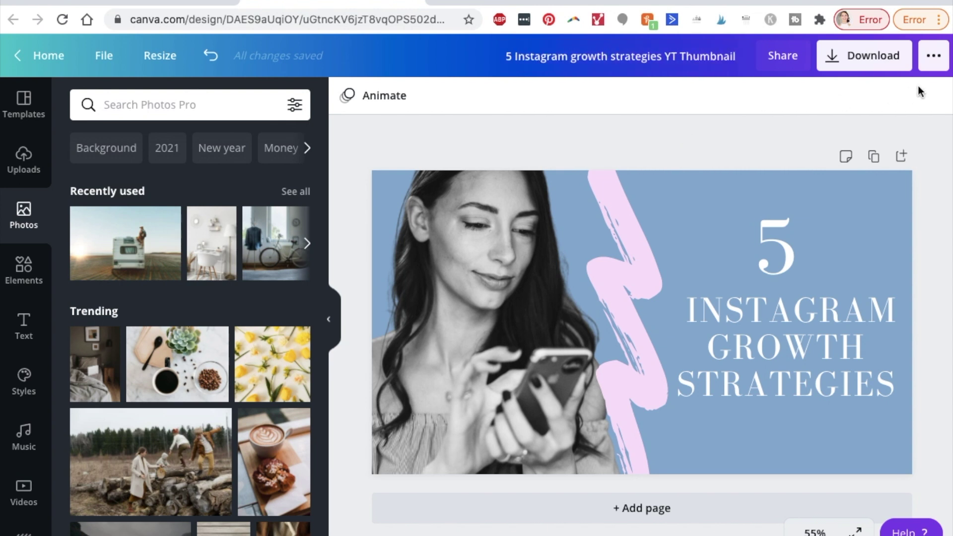
Step: Export the thumbnail as a 1280 × 720 PNG file
left_click(874, 64)
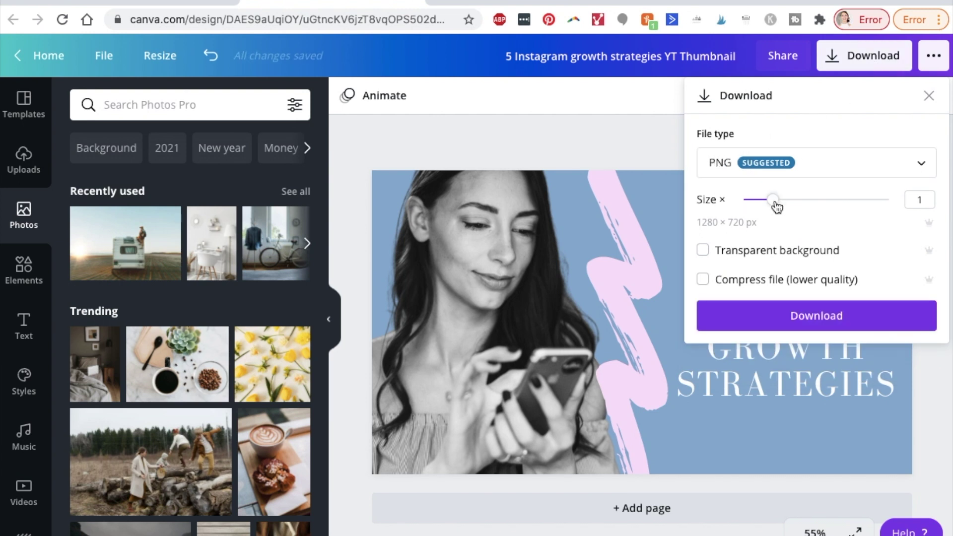
left_click(778, 323)
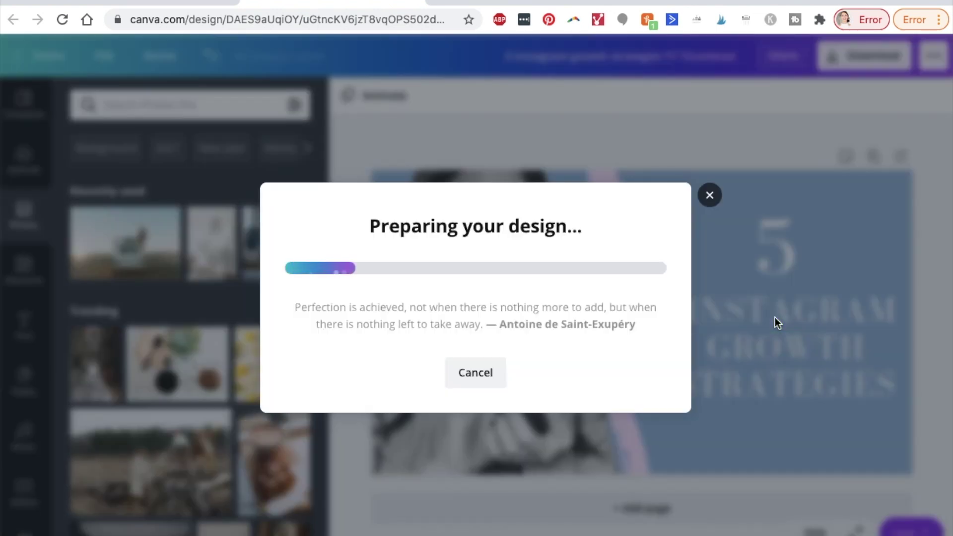